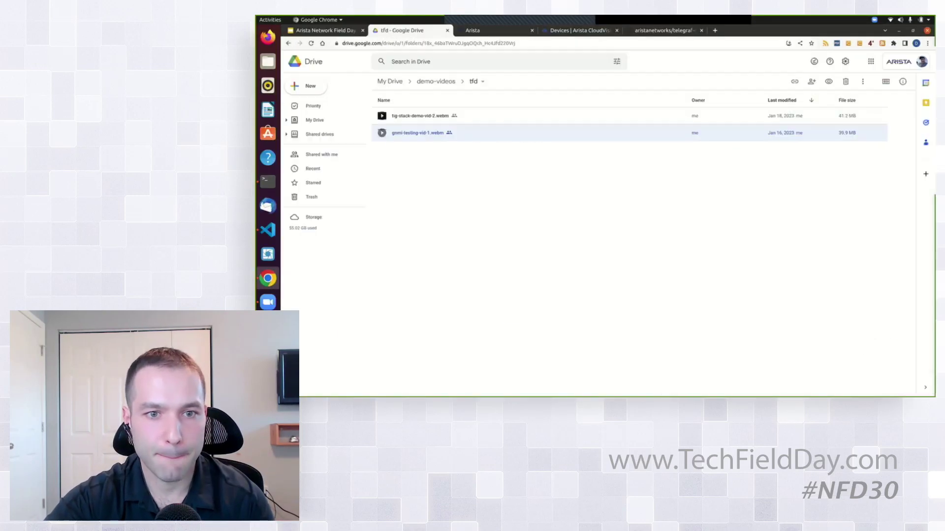
Open the gnmi-testing-vid-1.webm preview and play it full screen.
{"action": "key", "text": "Return"}
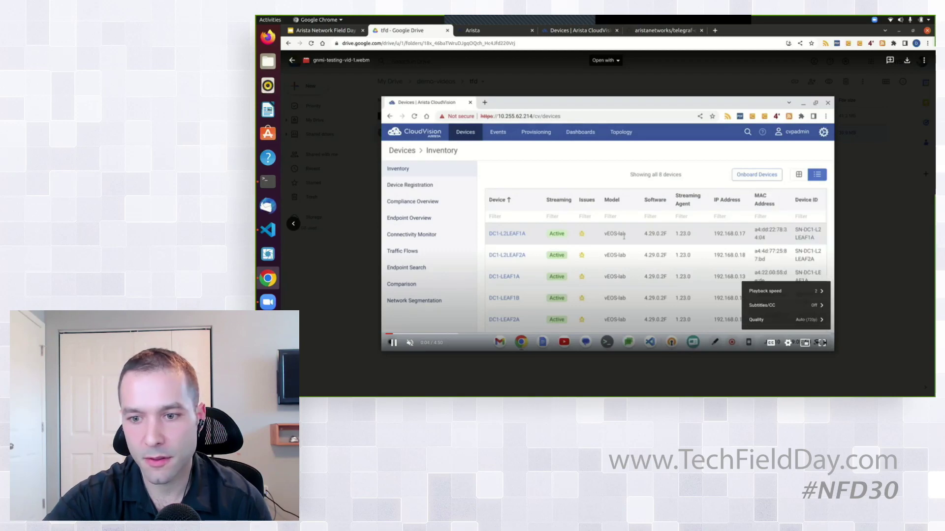
{"action": "key", "text": "f"}
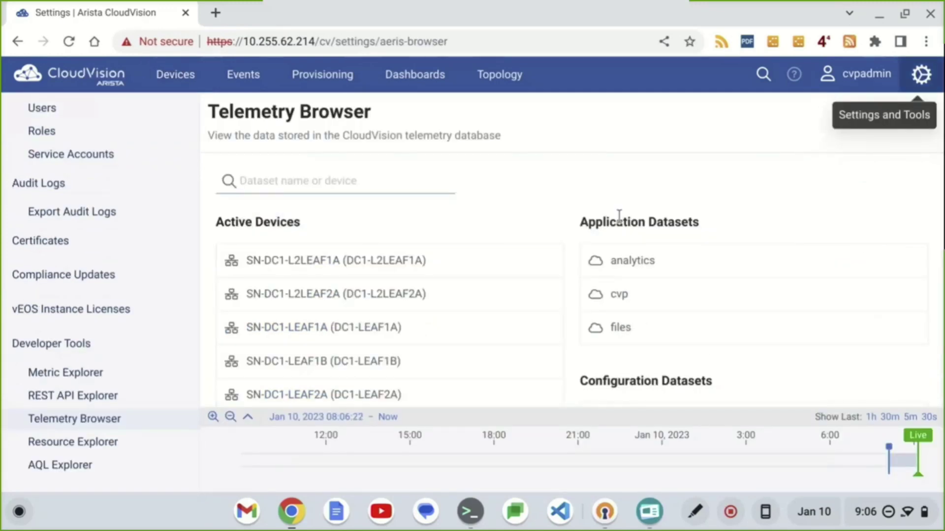
Select SN-DC1-SPINE1 from the Active Devices list and open its OpenConfig data tree.
{"action": "scroll", "coordinate": [619, 217], "scroll_direction": "down", "scroll_amount": 3}
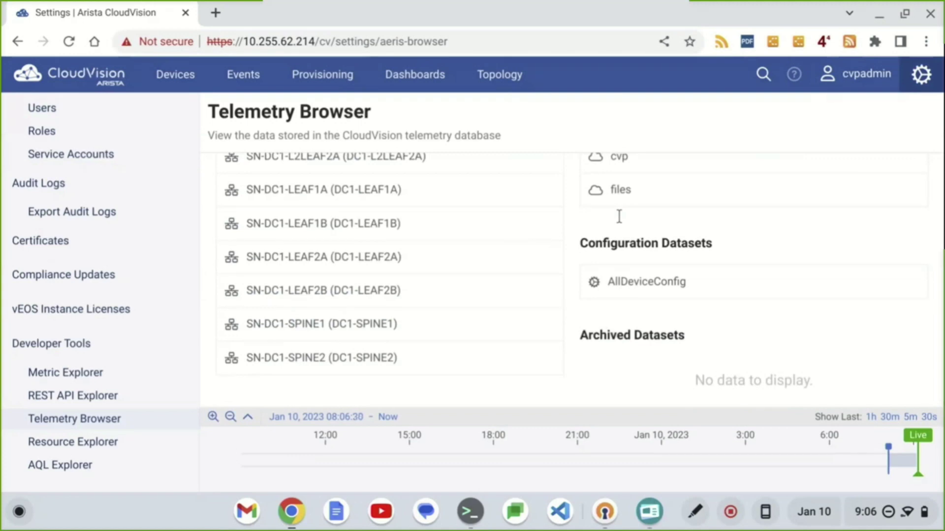
{"action": "left_click", "coordinate": [415, 336]}
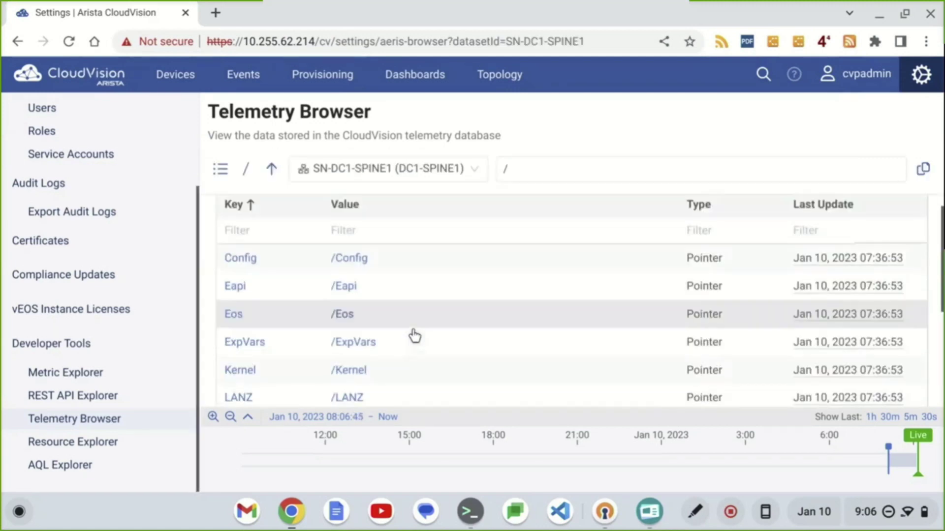
{"action": "scroll", "coordinate": [414, 336], "scroll_direction": "down", "scroll_amount": 2}
{"action": "scroll", "coordinate": [415, 336], "scroll_direction": "down", "scroll_amount": 5}
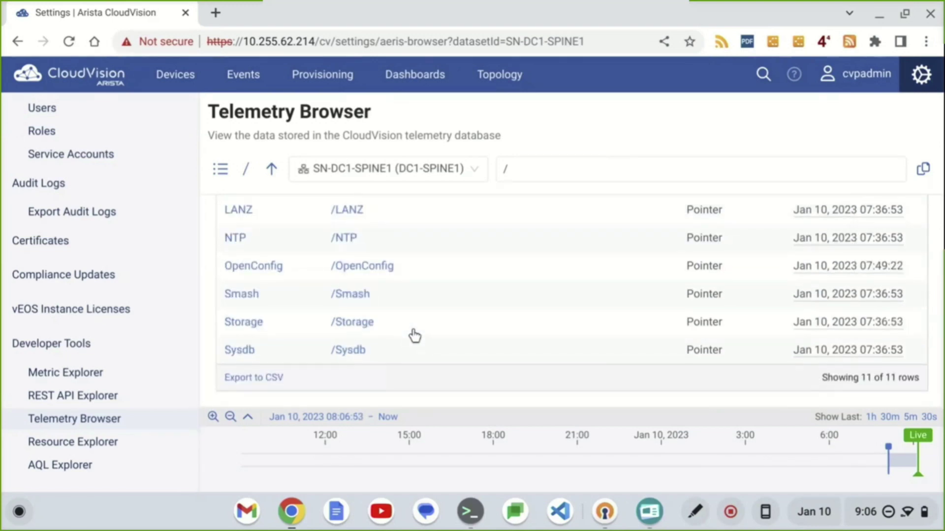
{"action": "left_click", "coordinate": [253, 266]}
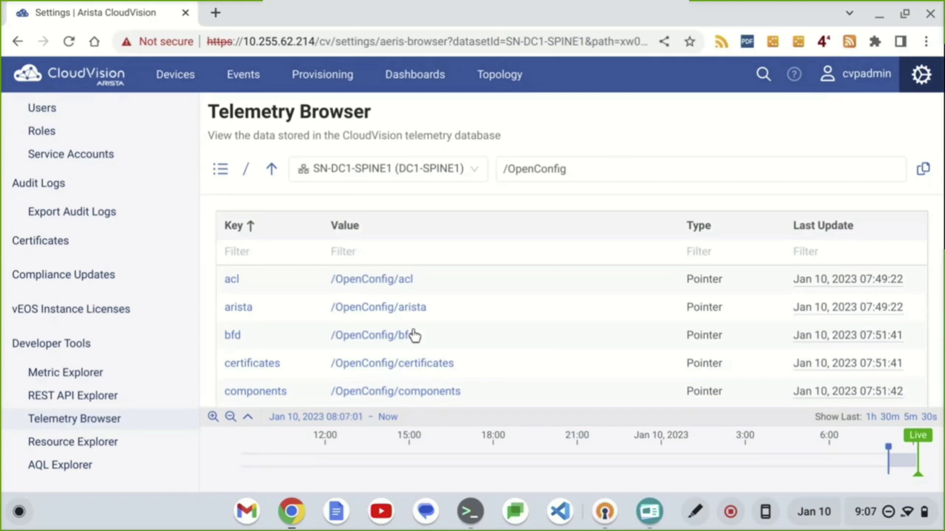
{"action": "scroll", "coordinate": [414, 337], "scroll_direction": "down", "scroll_amount": 5}
Drill into interfaces > Management1 > state > counters for SN-DC1-SPINE1.
{"action": "scroll", "coordinate": [414, 336], "scroll_direction": "up", "scroll_amount": 3}
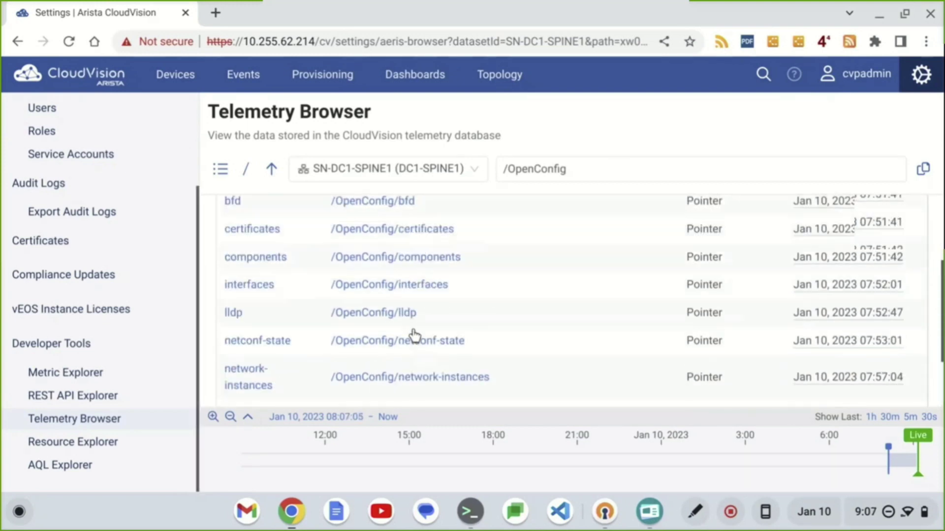
{"action": "left_click", "coordinate": [415, 336]}
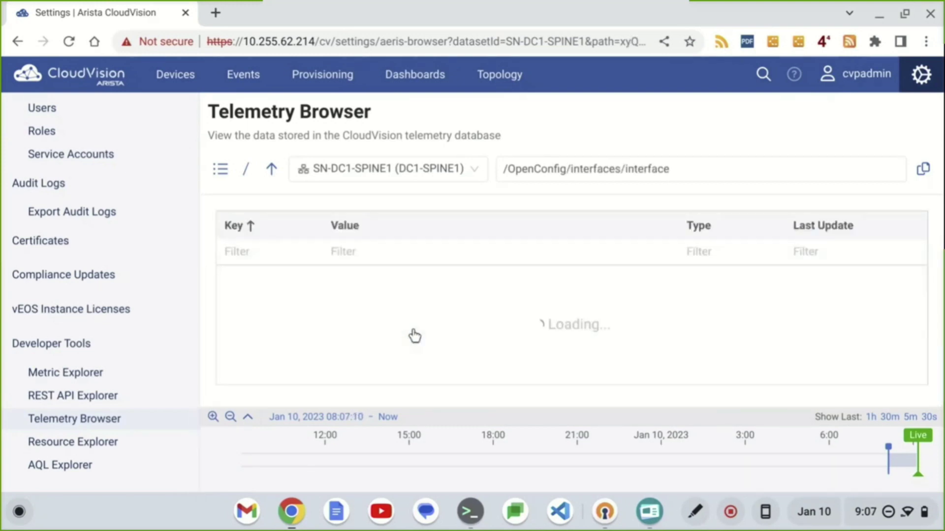
{"action": "scroll", "coordinate": [415, 336], "scroll_direction": "down", "scroll_amount": 2}
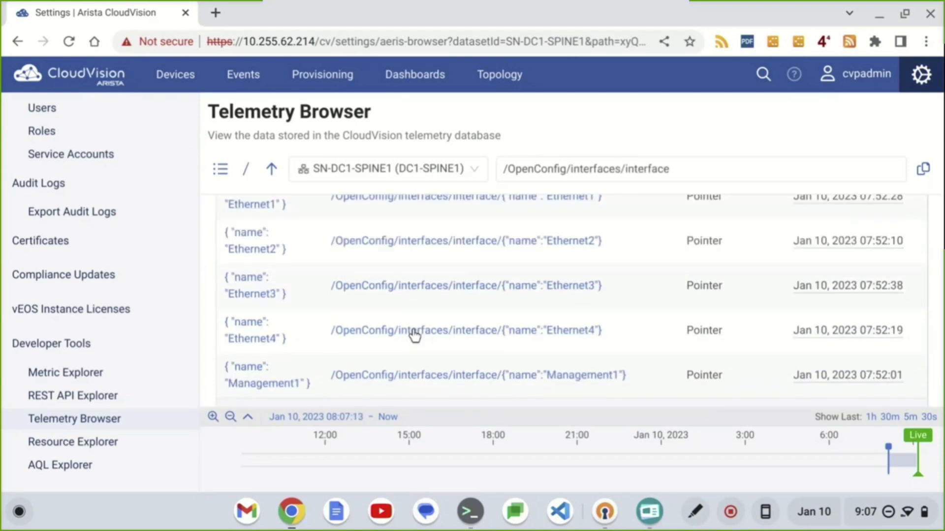
{"action": "left_click", "coordinate": [415, 336]}
{"action": "scroll", "coordinate": [414, 336], "scroll_direction": "down", "scroll_amount": 1}
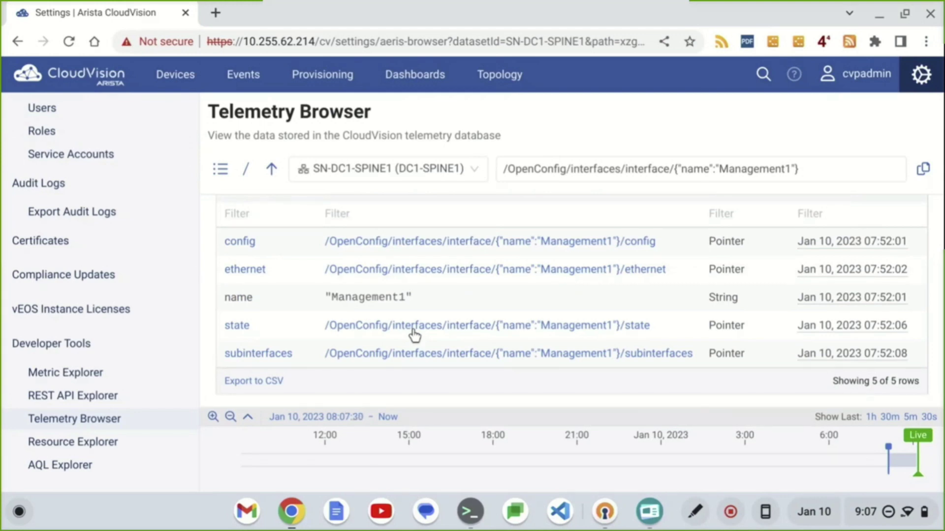
{"action": "left_click", "coordinate": [415, 325]}
{"action": "scroll", "coordinate": [415, 337], "scroll_direction": "down", "scroll_amount": 2}
{"action": "left_click", "coordinate": [415, 336]}
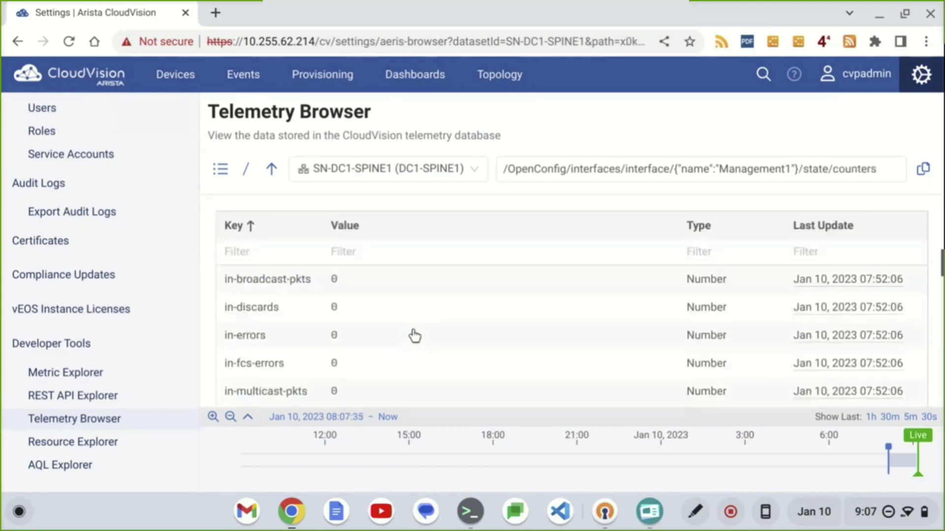
{"action": "scroll", "coordinate": [414, 336], "scroll_direction": "down", "scroll_amount": 3}
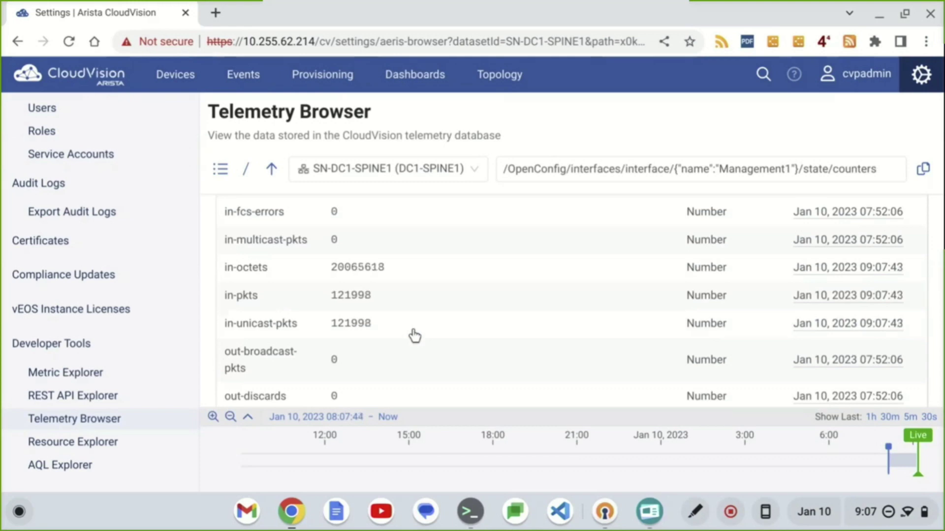
Go back up to /OpenConfig and open the system branch.
{"action": "key", "text": "BackSpace"}
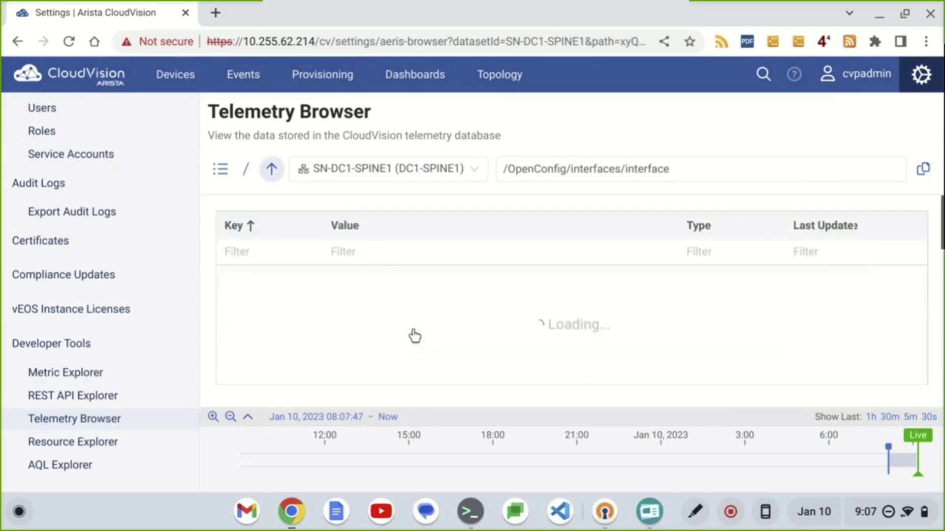
{"action": "key", "text": "BackSpace"}
{"action": "key", "text": "BackSpace"}
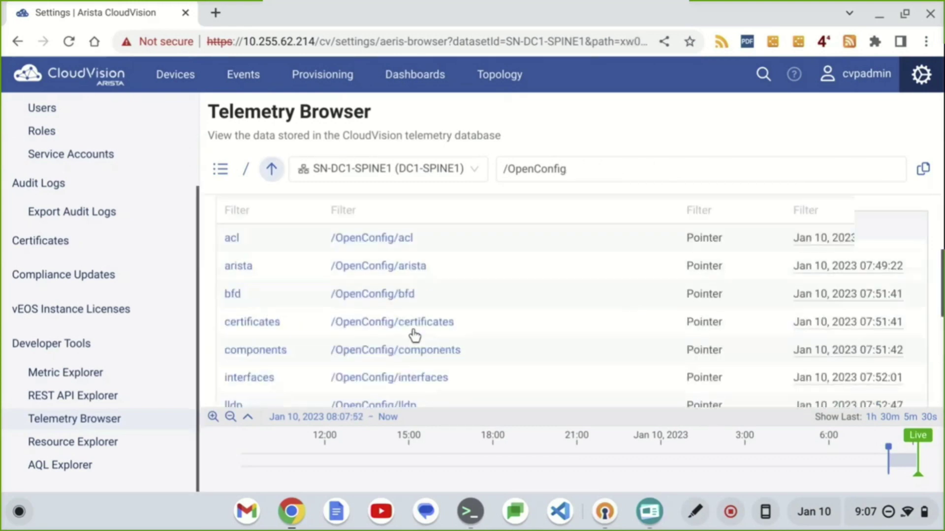
{"action": "scroll", "coordinate": [415, 337], "scroll_direction": "down", "scroll_amount": 5}
{"action": "left_click", "coordinate": [414, 336]}
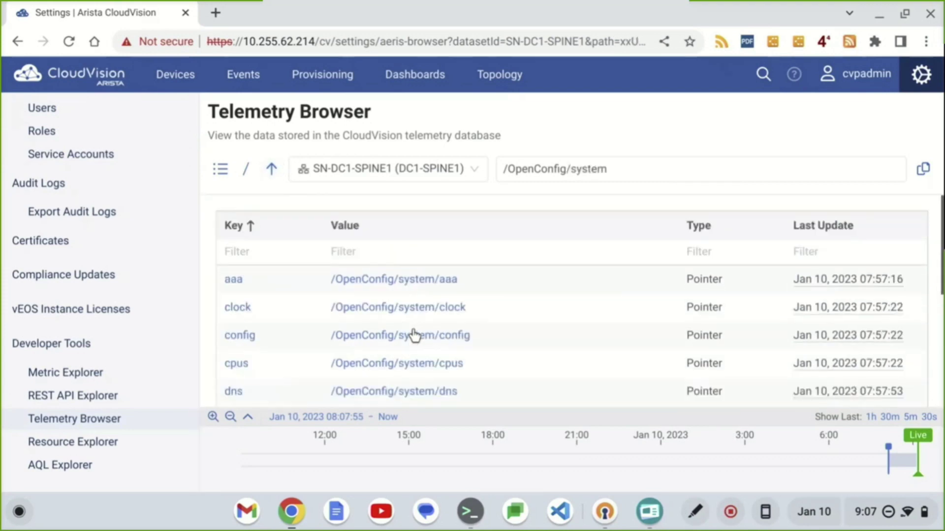
{"action": "scroll", "coordinate": [414, 336], "scroll_direction": "down", "scroll_amount": 3}
{"action": "scroll", "coordinate": [415, 336], "scroll_direction": "up", "scroll_amount": 2}
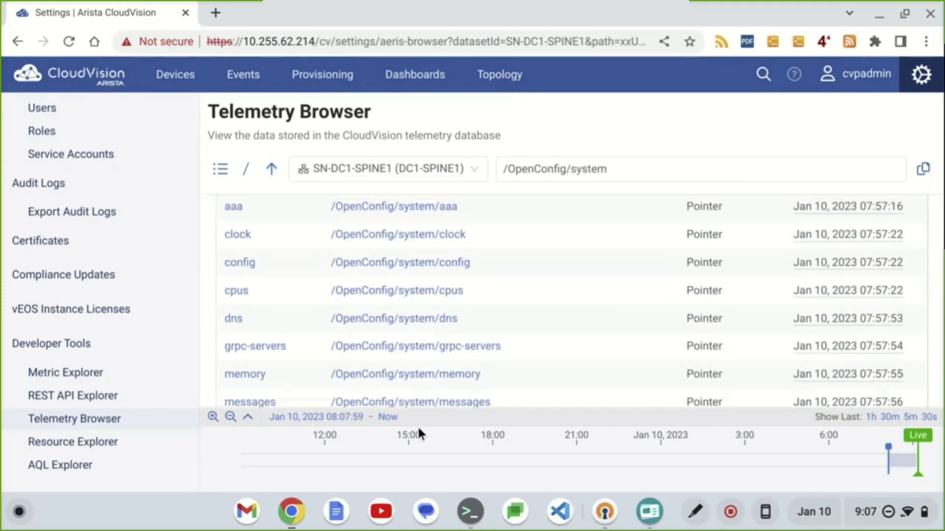
{"action": "left_click", "coordinate": [470, 511]}
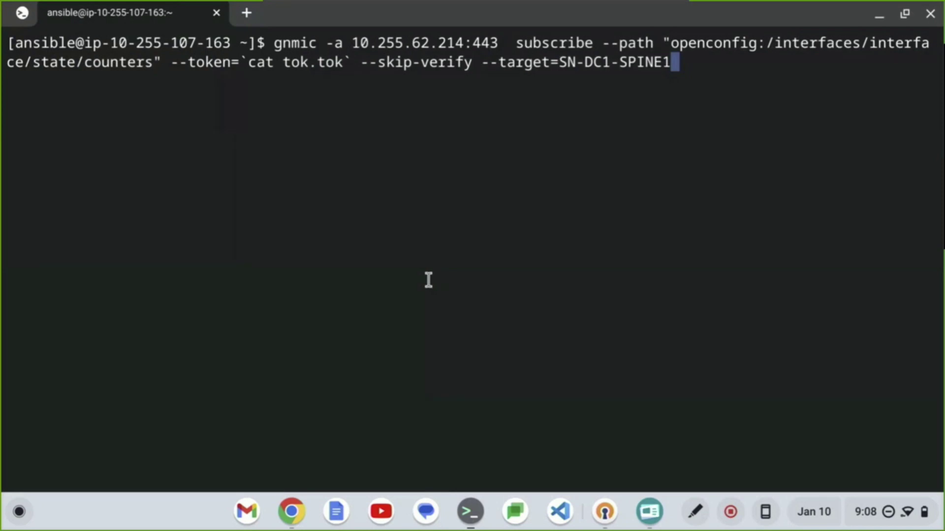
Mark up the gnmic command's 10.255.62.214:443 address, token, target and path, then run it.
{"action": "left_click", "coordinate": [694, 512]}
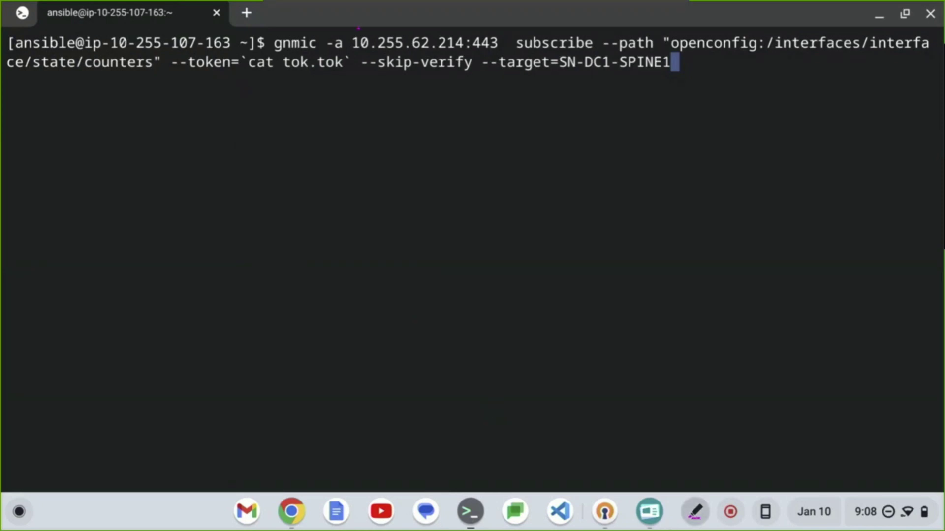
{"action": "mouse_move", "coordinate": [359, 28]}
{"action": "left_mouse_down"}
{"action": "mouse_move", "coordinate": [435, 20]}
{"action": "mouse_move", "coordinate": [507, 39]}
{"action": "mouse_move", "coordinate": [371, 49]}
{"action": "mouse_move", "coordinate": [363, 30]}
{"action": "left_mouse_up"}
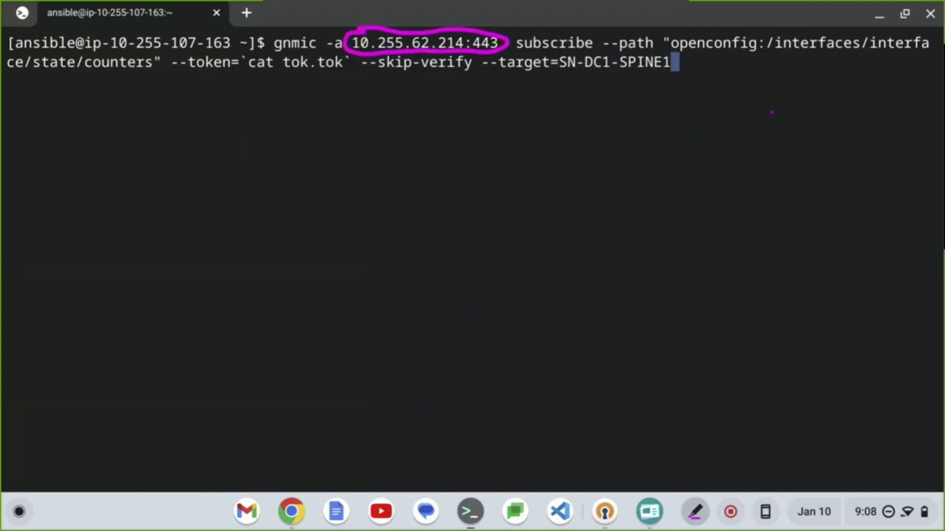
{"action": "mouse_move", "coordinate": [171, 59]}
{"action": "left_mouse_down"}
{"action": "mouse_move", "coordinate": [220, 45]}
{"action": "mouse_move", "coordinate": [330, 44]}
{"action": "mouse_move", "coordinate": [354, 64]}
{"action": "mouse_move", "coordinate": [318, 87]}
{"action": "mouse_move", "coordinate": [203, 80]}
{"action": "mouse_move", "coordinate": [170, 57]}
{"action": "left_mouse_up"}
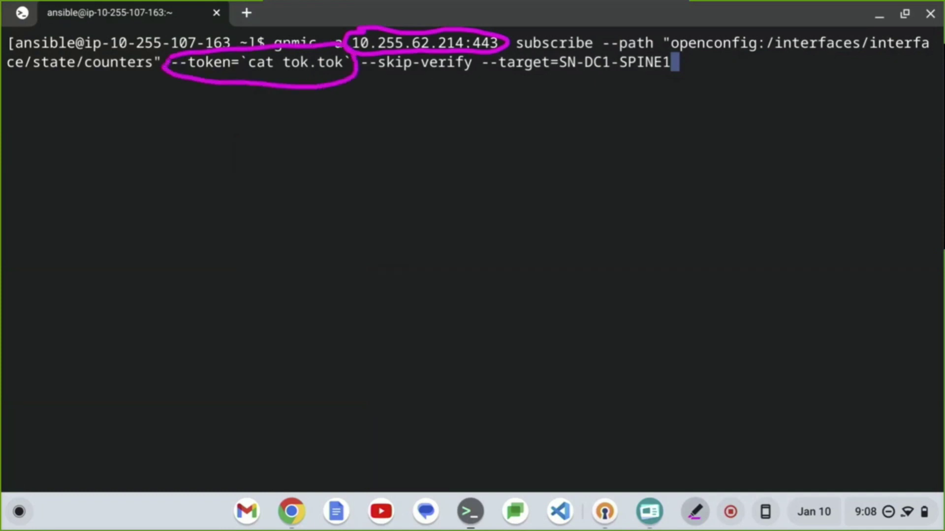
{"action": "mouse_move", "coordinate": [482, 62]}
{"action": "left_mouse_down"}
{"action": "mouse_move", "coordinate": [640, 45]}
{"action": "mouse_move", "coordinate": [667, 50]}
{"action": "left_mouse_up"}
{"action": "left_click_drag", "start_coordinate": [582, 86], "coordinate": [494, 77]}
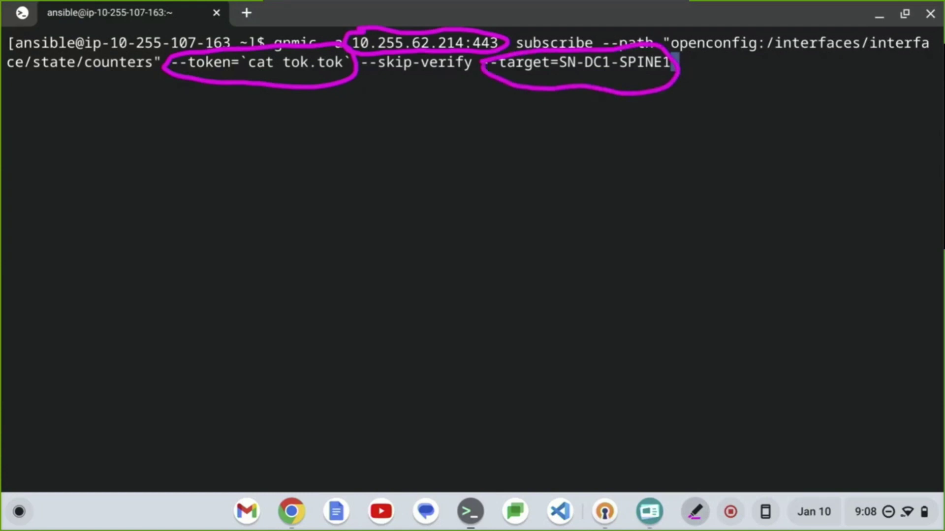
{"action": "mouse_move", "coordinate": [683, 37]}
{"action": "left_mouse_down"}
{"action": "mouse_move", "coordinate": [878, 34]}
{"action": "mouse_move", "coordinate": [937, 49]}
{"action": "mouse_move", "coordinate": [719, 60]}
{"action": "mouse_move", "coordinate": [692, 58]}
{"action": "mouse_move", "coordinate": [680, 34]}
{"action": "left_mouse_up"}
{"action": "mouse_move", "coordinate": [4, 58]}
{"action": "left_mouse_down"}
{"action": "mouse_move", "coordinate": [130, 48]}
{"action": "mouse_move", "coordinate": [50, 87]}
{"action": "mouse_move", "coordinate": [7, 64]}
{"action": "left_mouse_up"}
{"action": "left_click", "coordinate": [709, 513]}
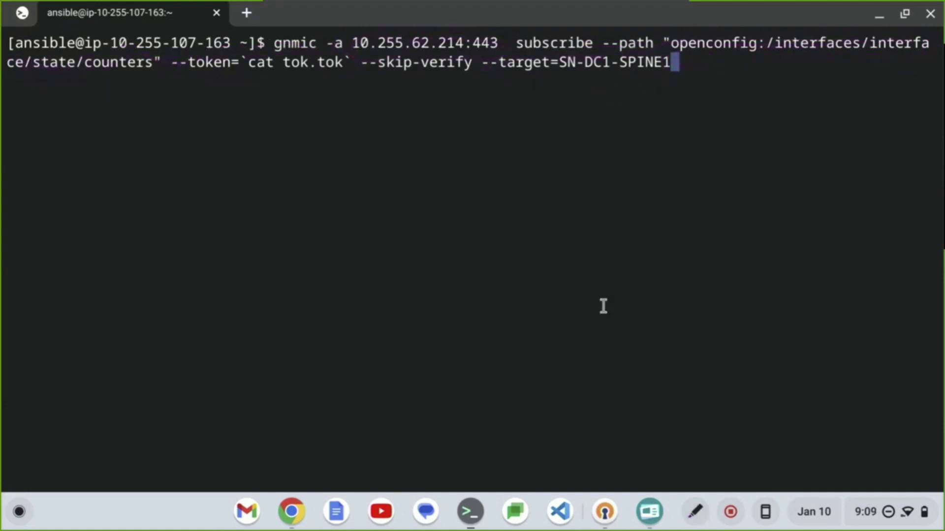
{"action": "key", "text": "Return"}
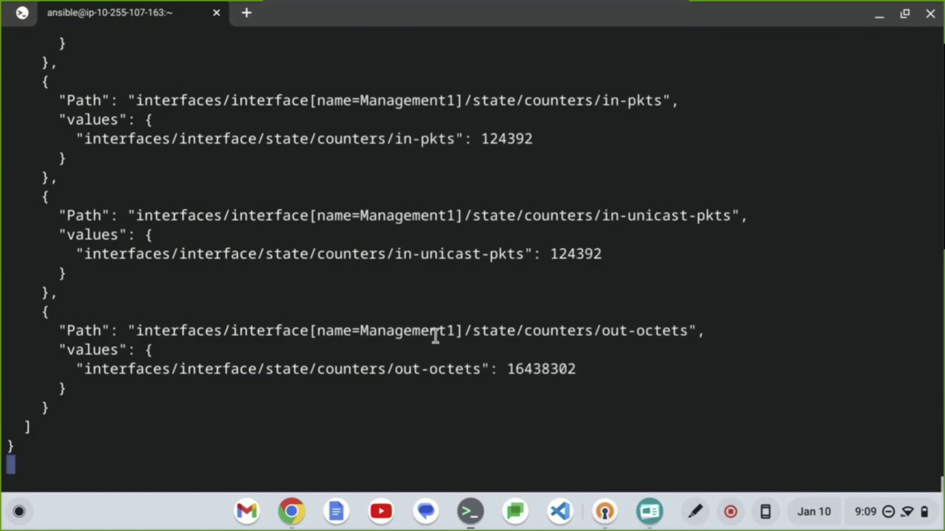
Stop the counter stream, copy SN-DC1-SPINE1, and list tests.sh with cat tests.sh.
{"action": "key", "text": "ctrl+c"}
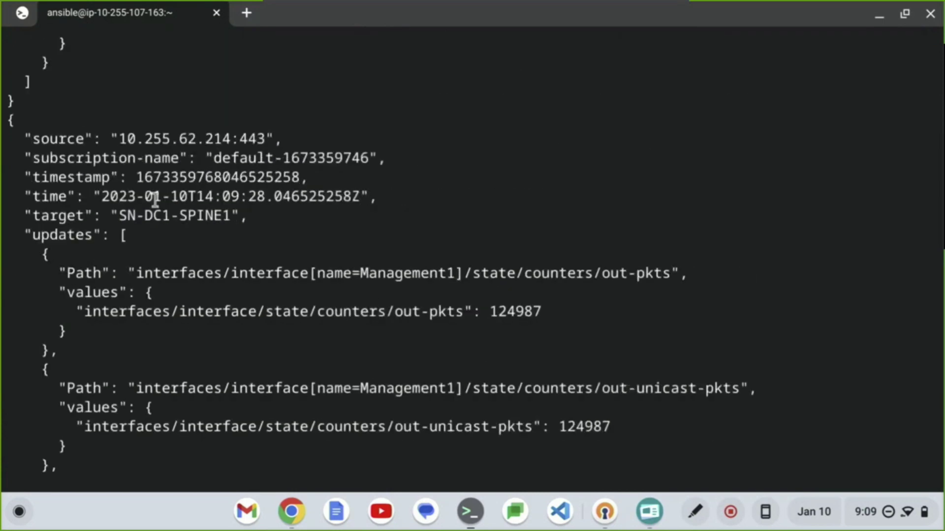
{"action": "double_click", "coordinate": [128, 217]}
{"action": "scroll", "coordinate": [128, 219], "scroll_direction": "down", "scroll_amount": 10}
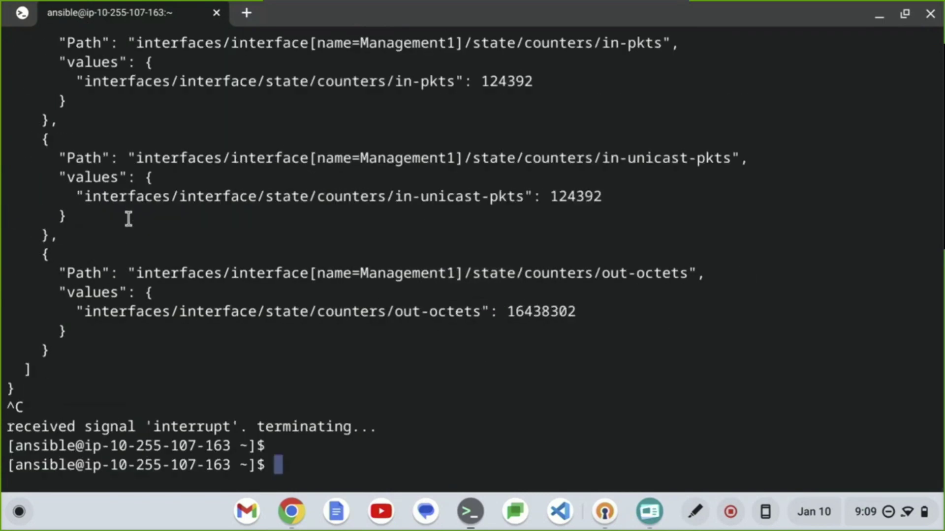
{"action": "type", "text": "cat tests.sh"}
{"action": "key", "text": "Return"}
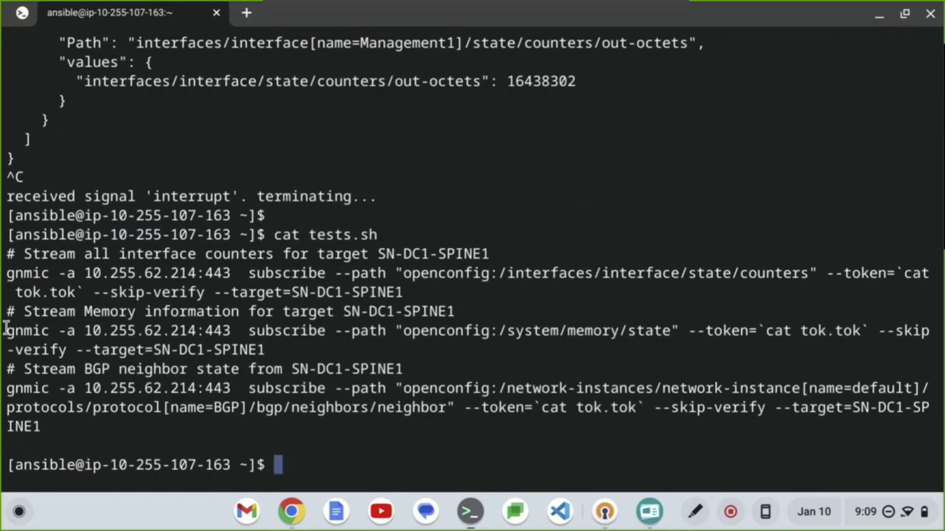
Copy the memory subscription command from tests.sh, run it, then stop the stream.
{"action": "left_click_drag", "start_coordinate": [268, 351], "coordinate": [10, 337]}
{"action": "key", "text": "ctrl+shift+v"}
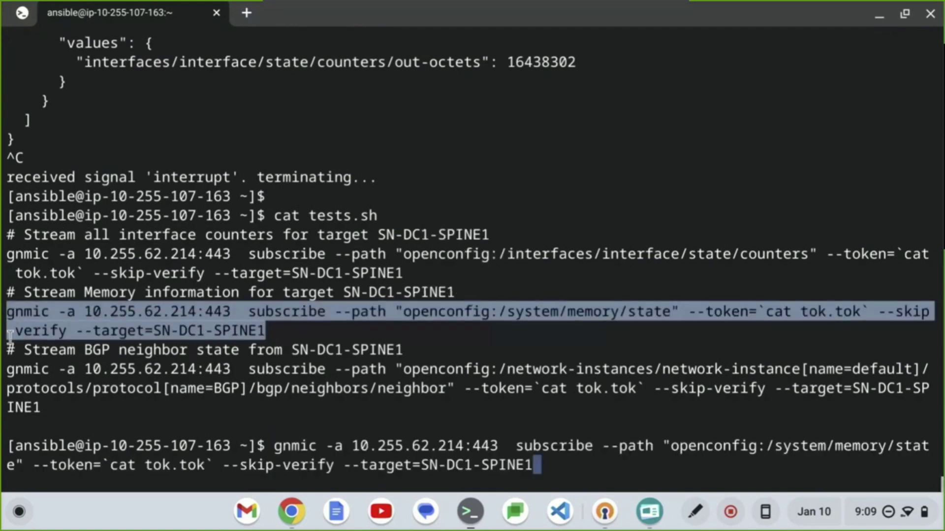
{"action": "key", "text": "Return"}
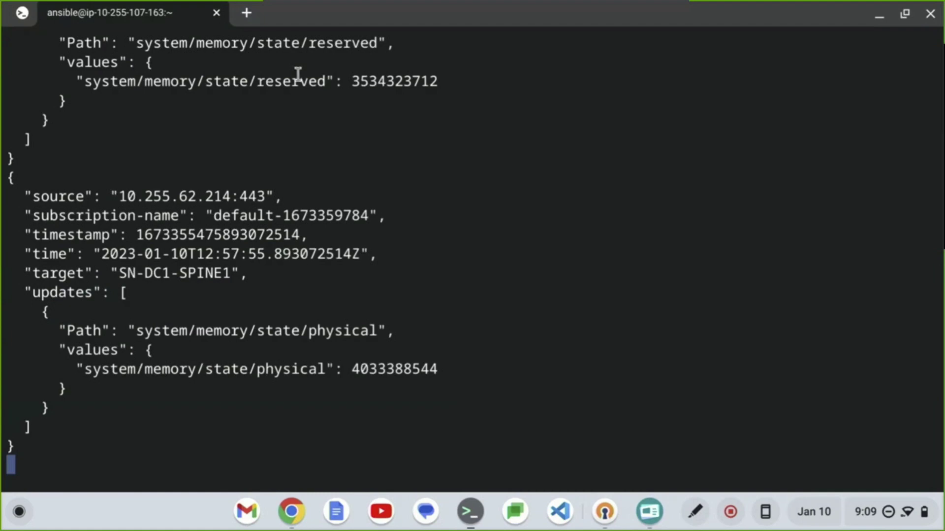
{"action": "key", "text": "ctrl+c"}
List tests.sh again and paste its BGP neighbor subscribe command at the prompt.
{"action": "type", "text": "cat test"}
{"action": "key", "text": "Tab"}
{"action": "key", "text": "Return"}
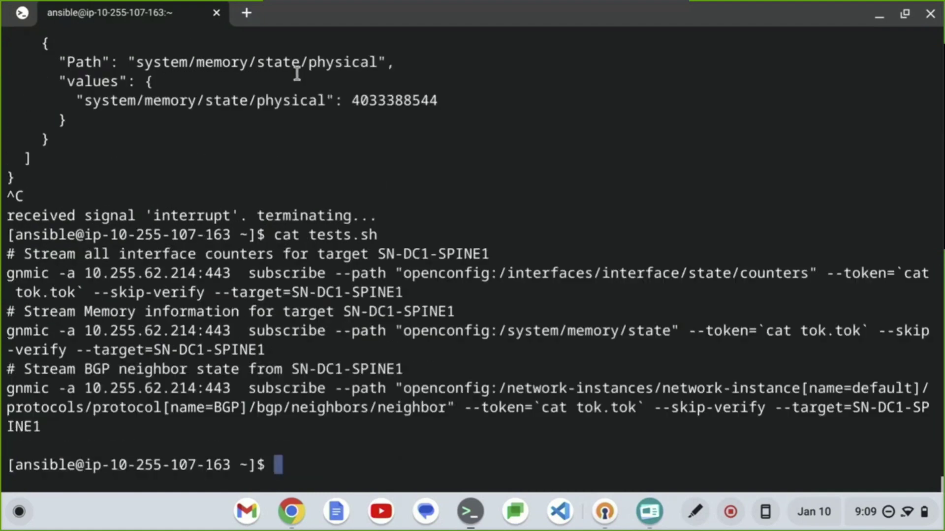
{"action": "left_click_drag", "start_coordinate": [7, 389], "coordinate": [42, 427]}
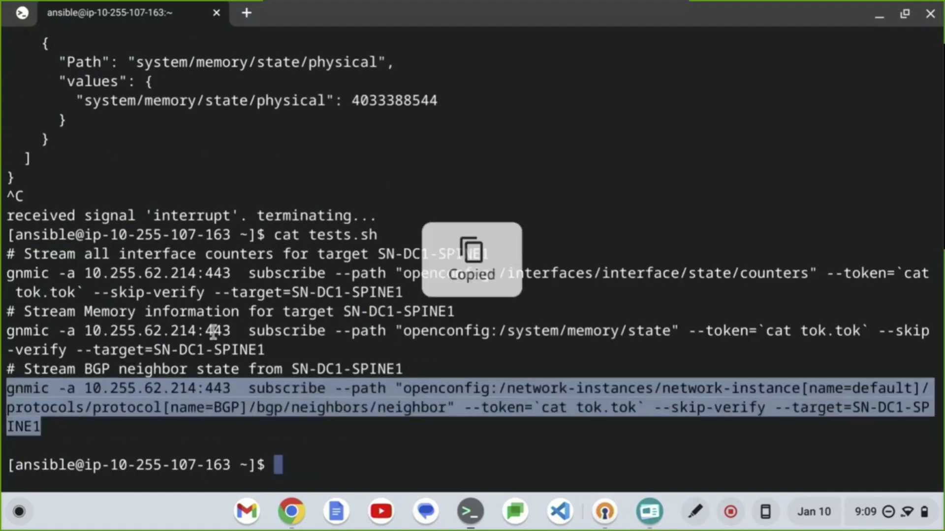
{"action": "key", "text": "ctrl+shift+v"}
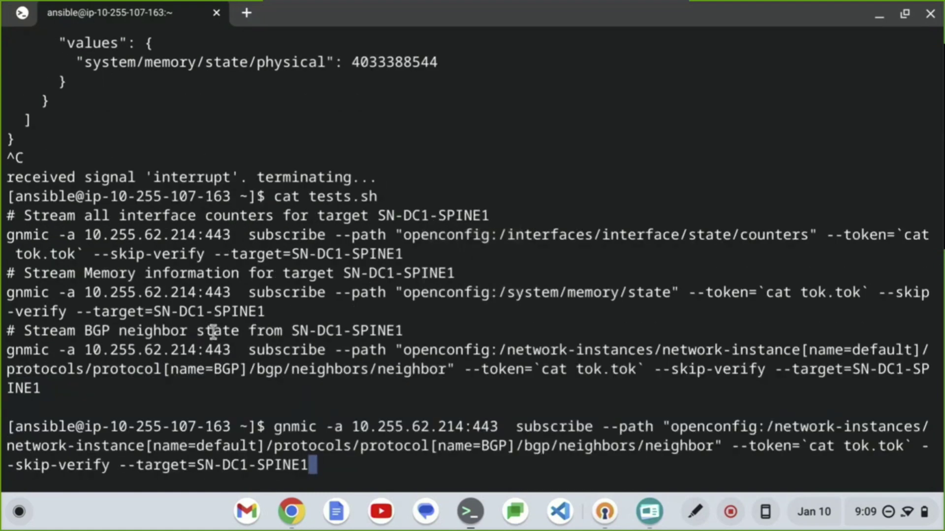
Highlight the network-instances path, run the BGP neighbor command, and copy neighbor 10.0.0.5.
{"action": "left_click", "coordinate": [702, 512]}
{"action": "mouse_move", "coordinate": [670, 415]}
{"action": "left_mouse_down"}
{"action": "mouse_move", "coordinate": [922, 412]}
{"action": "mouse_move", "coordinate": [938, 423]}
{"action": "mouse_move", "coordinate": [853, 439]}
{"action": "mouse_move", "coordinate": [731, 440]}
{"action": "mouse_move", "coordinate": [668, 420]}
{"action": "left_mouse_up"}
{"action": "left_click_drag", "start_coordinate": [8, 438], "coordinate": [586, 477]}
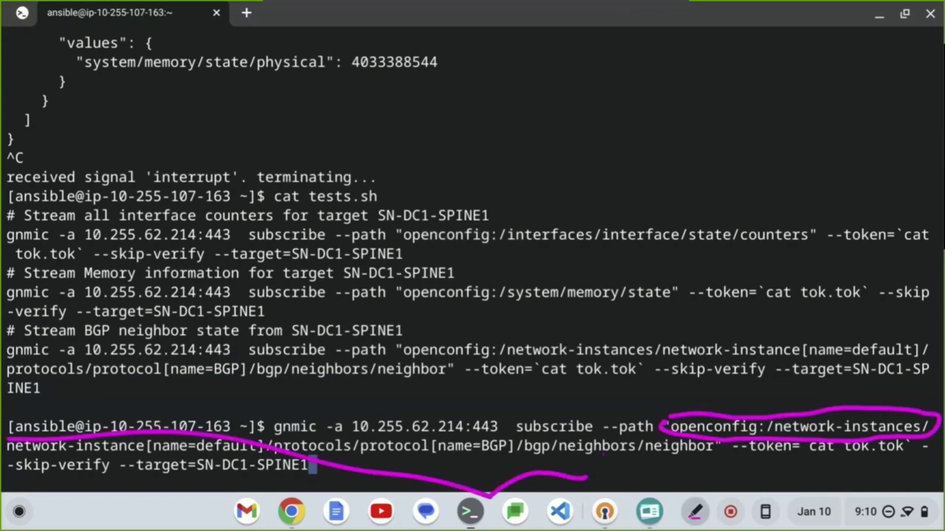
{"action": "left_click", "coordinate": [699, 514]}
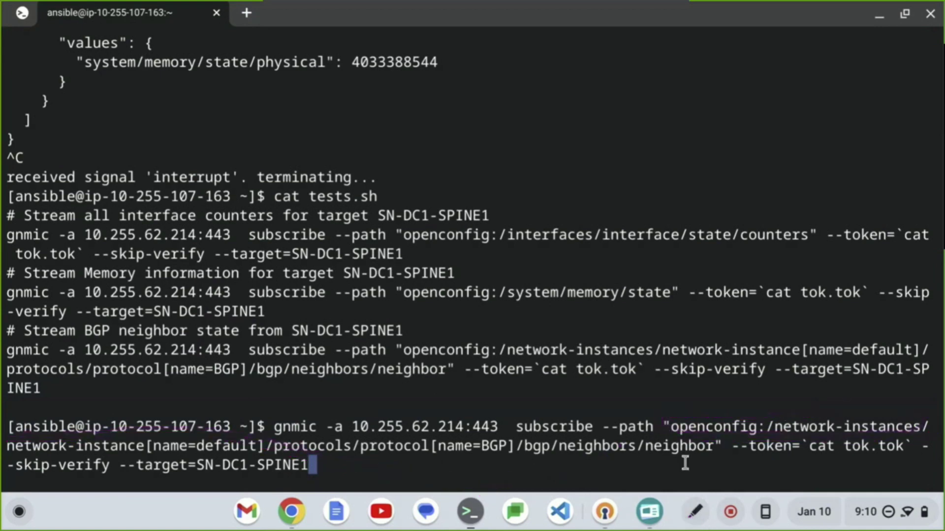
{"action": "key", "text": "Return"}
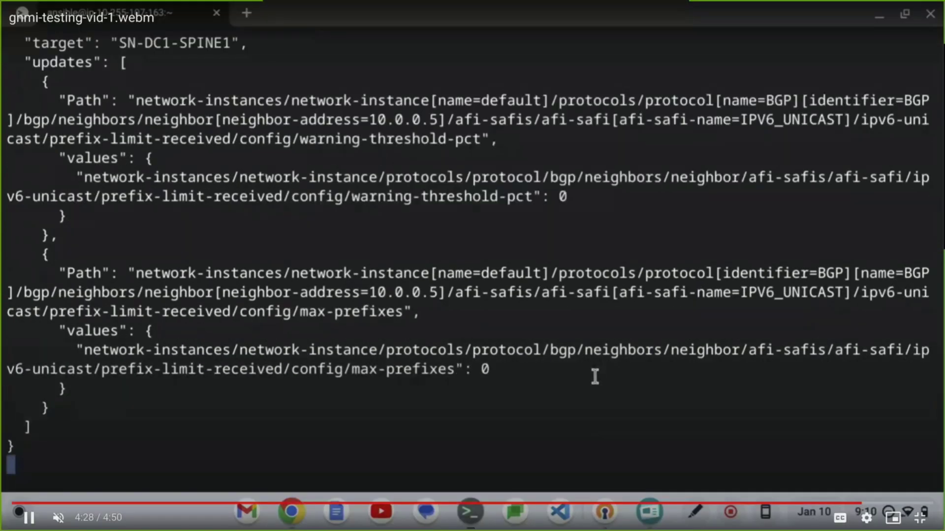
{"action": "double_click", "coordinate": [377, 119]}
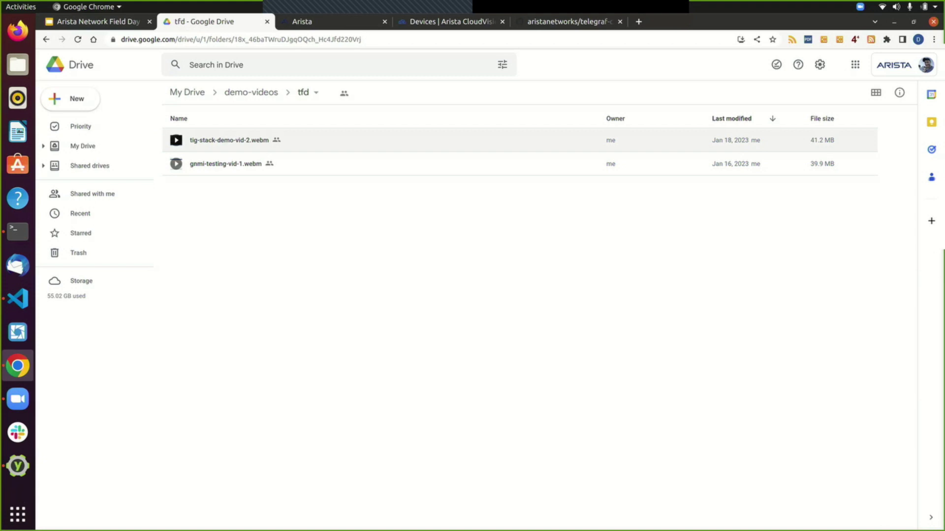
Open tig-stack-demo-vid-2.webm, play it at playback speed 2, and go full screen.
{"action": "double_click", "coordinate": [229, 140]}
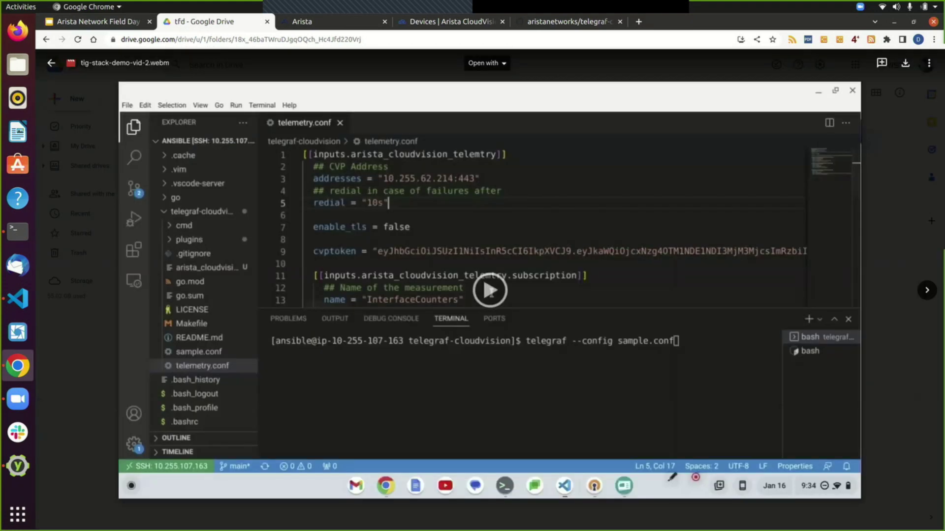
{"action": "left_click", "coordinate": [490, 292]}
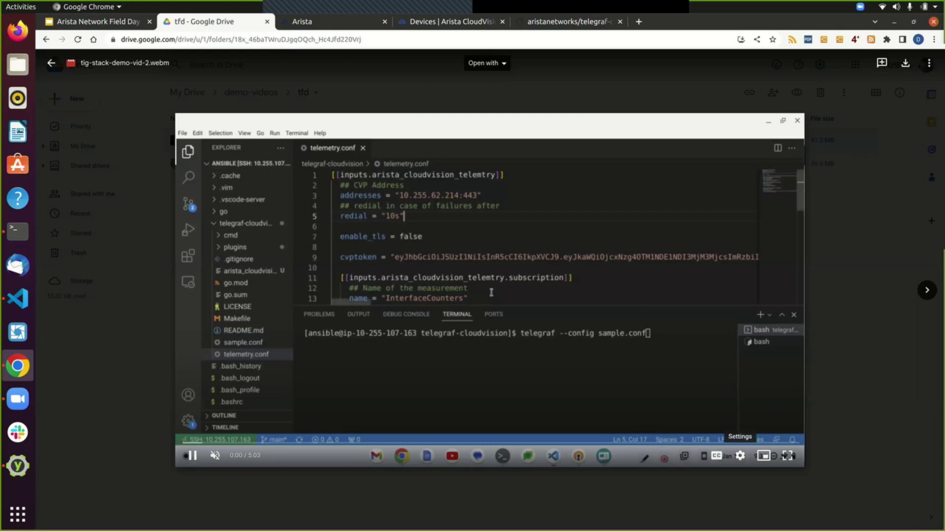
{"action": "left_click", "coordinate": [709, 384]}
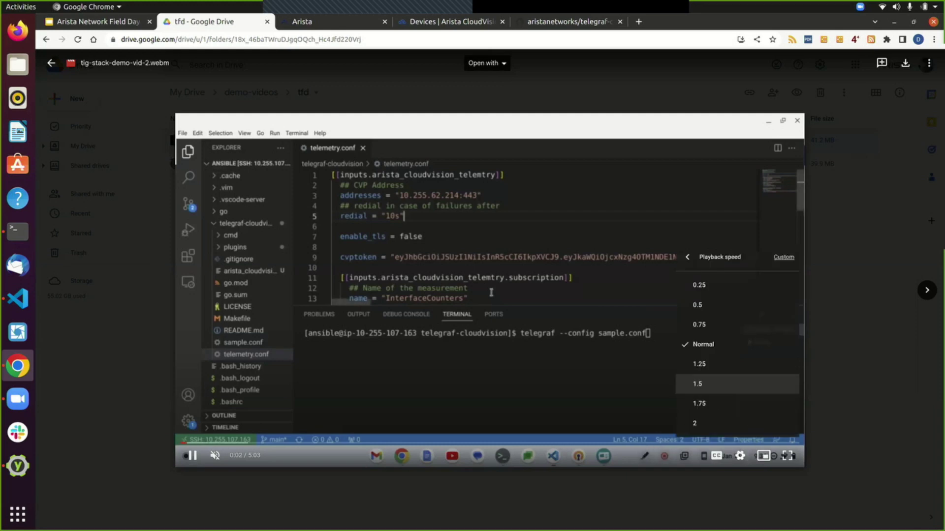
{"action": "left_click", "coordinate": [694, 423]}
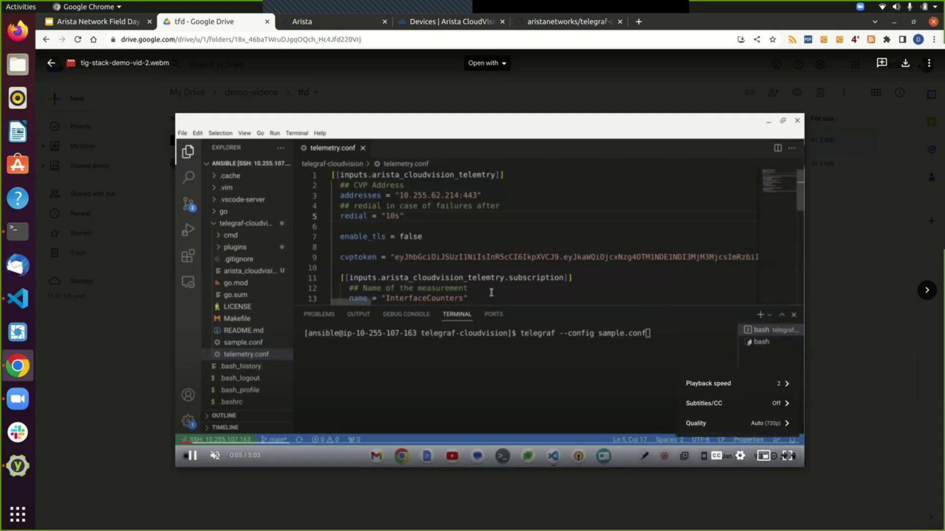
{"action": "key", "text": "f"}
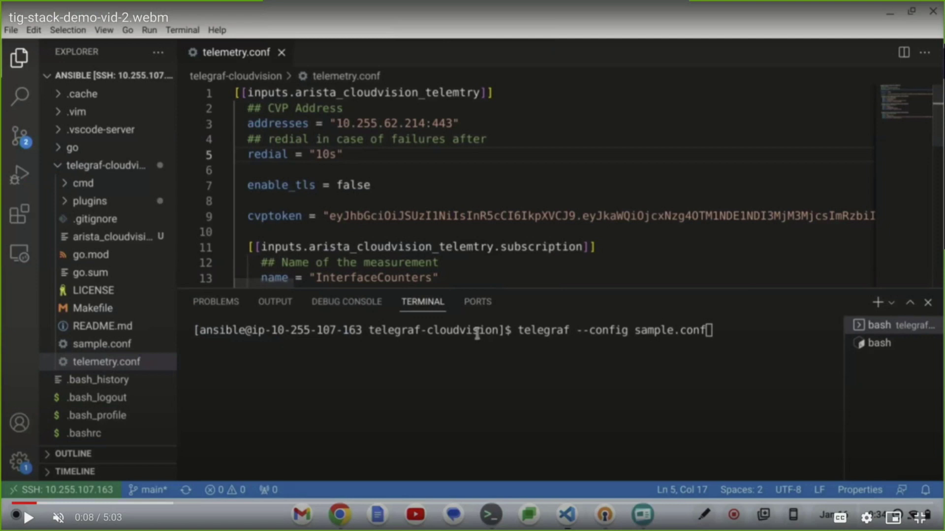
Resume the demo through the telegraf sample.conf run, then bring up the telegraf-cloudvision repository.
{"action": "key", "text": "space"}
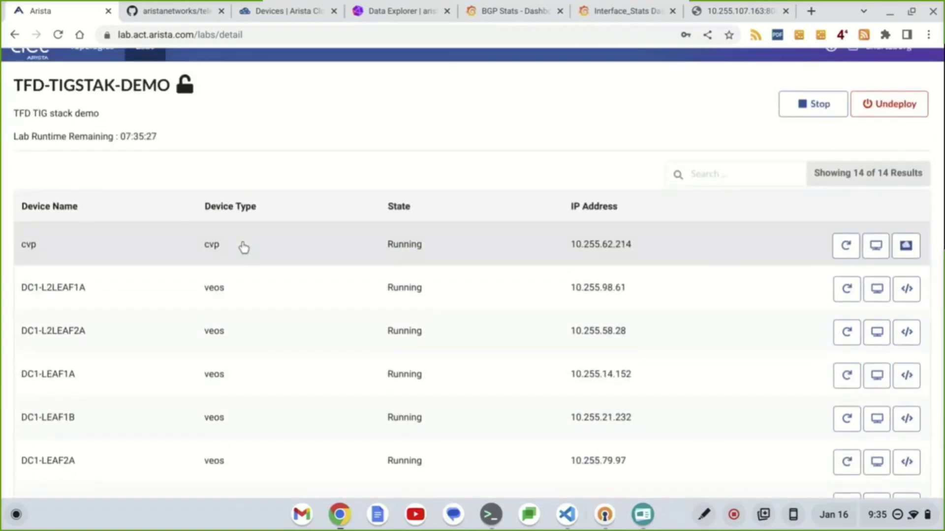
{"action": "left_click", "coordinate": [164, 12]}
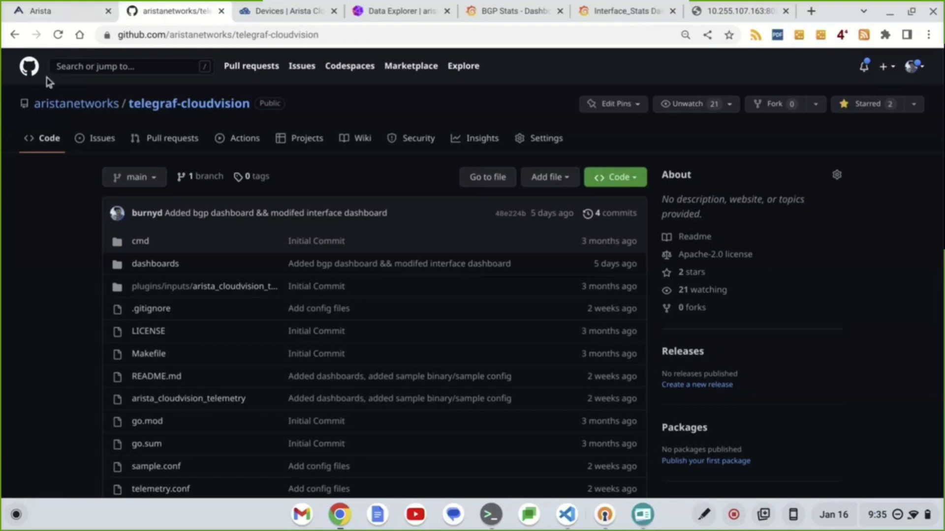
Scroll the telegraf-cloudvision README's example output and install steps, then show CloudVision's Devices inventory.
{"action": "scroll", "coordinate": [164, 120], "scroll_direction": "down", "scroll_amount": 8}
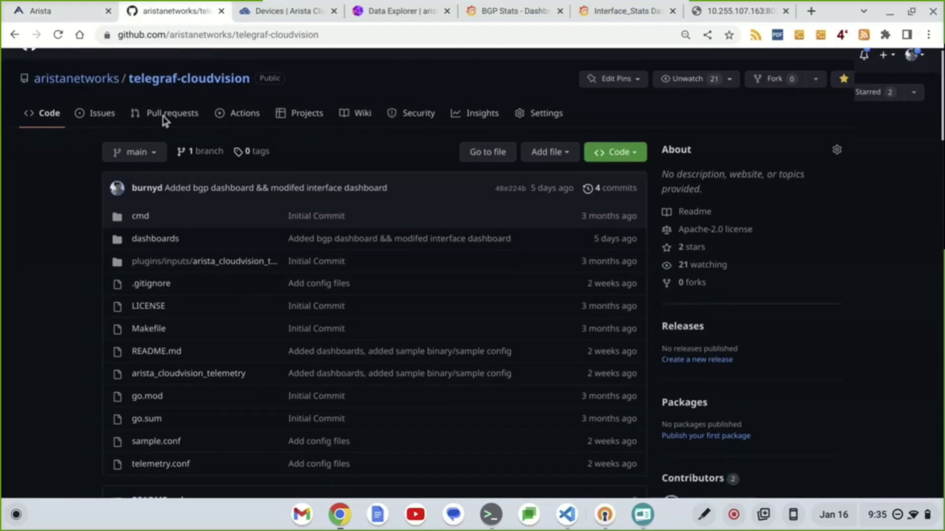
{"action": "scroll", "coordinate": [164, 120], "scroll_direction": "down", "scroll_amount": 2}
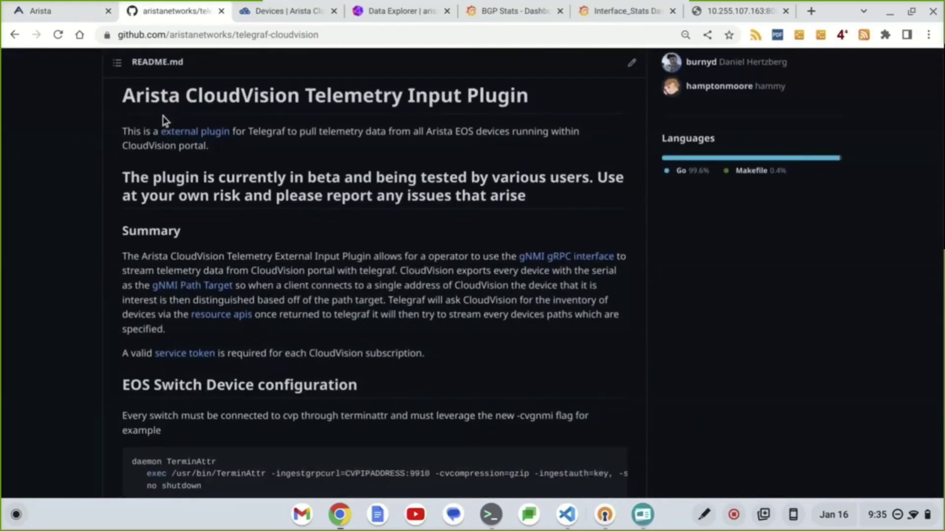
{"action": "scroll", "coordinate": [164, 121], "scroll_direction": "up", "scroll_amount": 4}
{"action": "scroll", "coordinate": [164, 120], "scroll_direction": "up", "scroll_amount": 4}
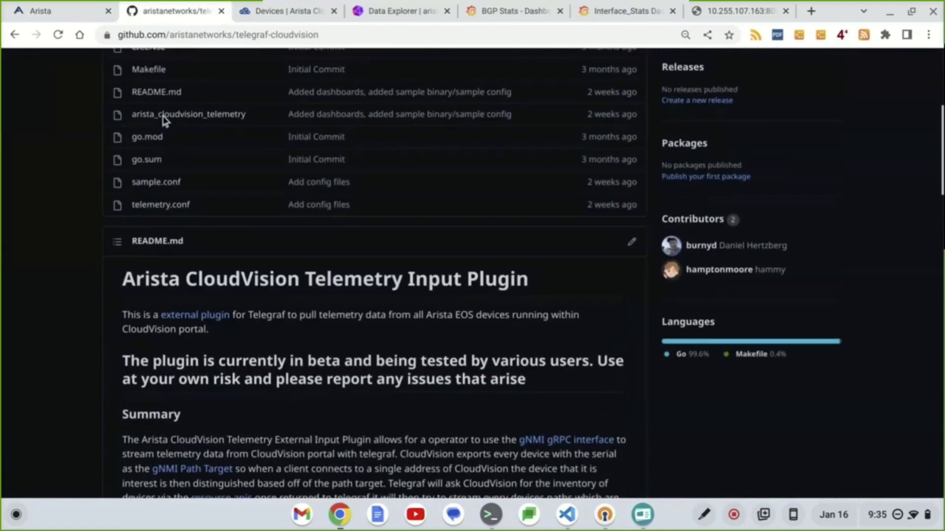
{"action": "scroll", "coordinate": [163, 120], "scroll_direction": "down", "scroll_amount": 15}
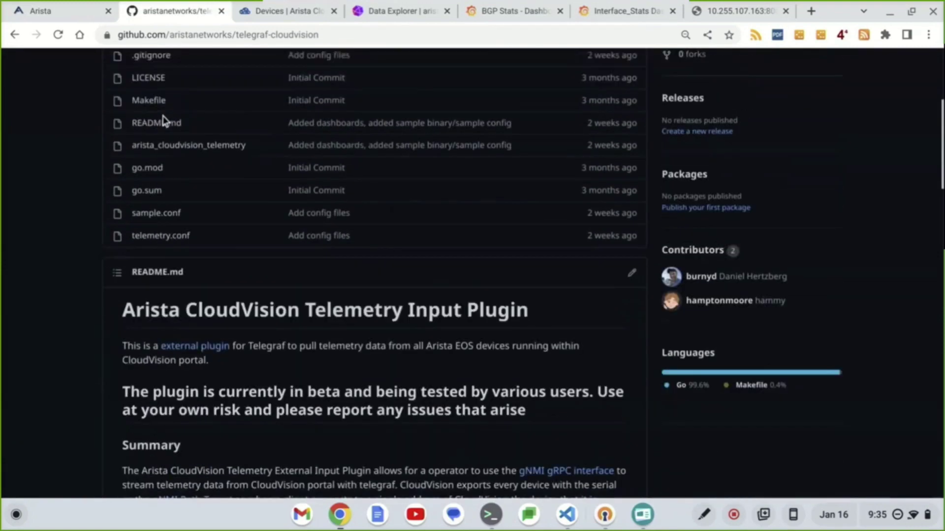
{"action": "scroll", "coordinate": [163, 120], "scroll_direction": "down", "scroll_amount": 8}
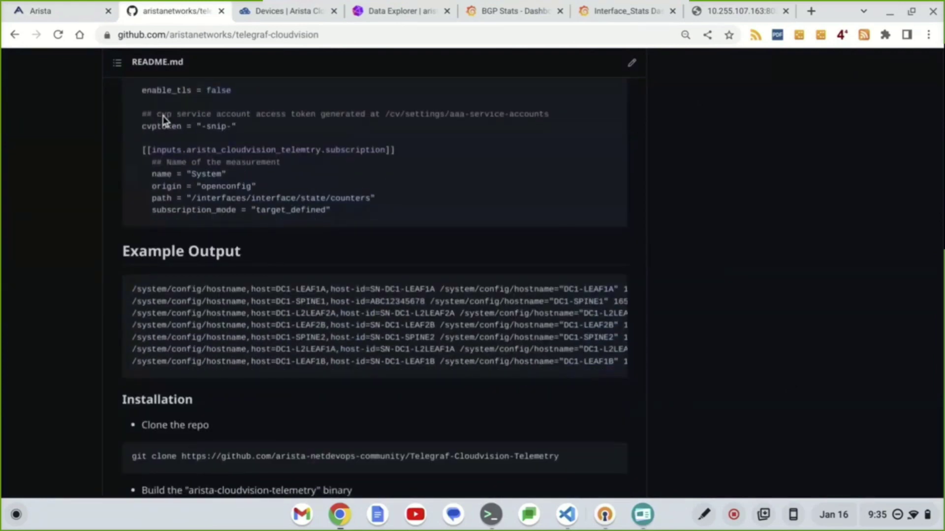
{"action": "left_click", "coordinate": [256, 10]}
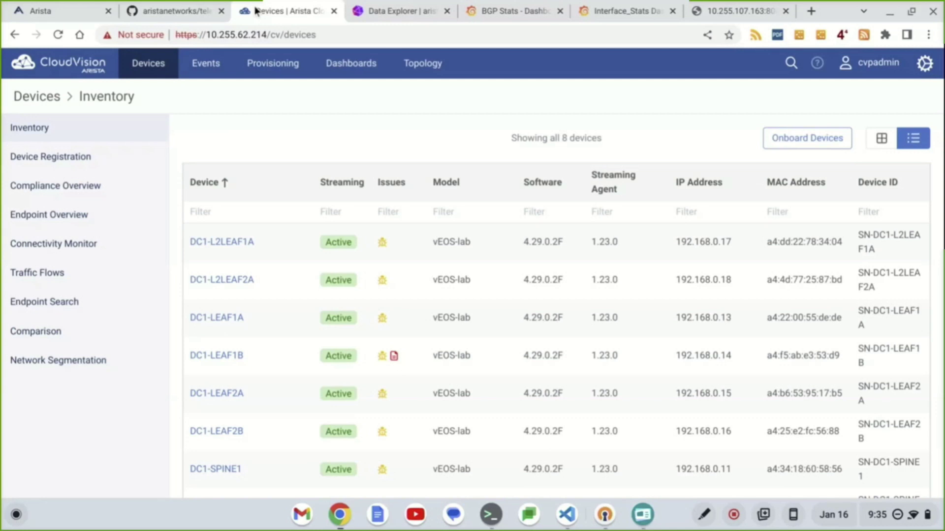
Scroll through all 8 streaming devices in the inventory, then return to telemetry.conf in VS Code.
{"action": "scroll", "coordinate": [255, 11], "scroll_direction": "down", "scroll_amount": 2}
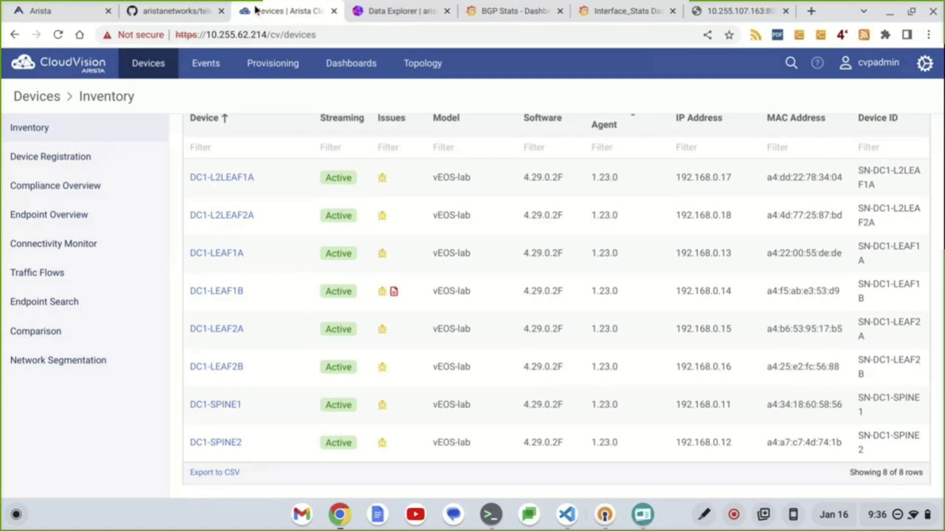
{"action": "left_click", "coordinate": [567, 515]}
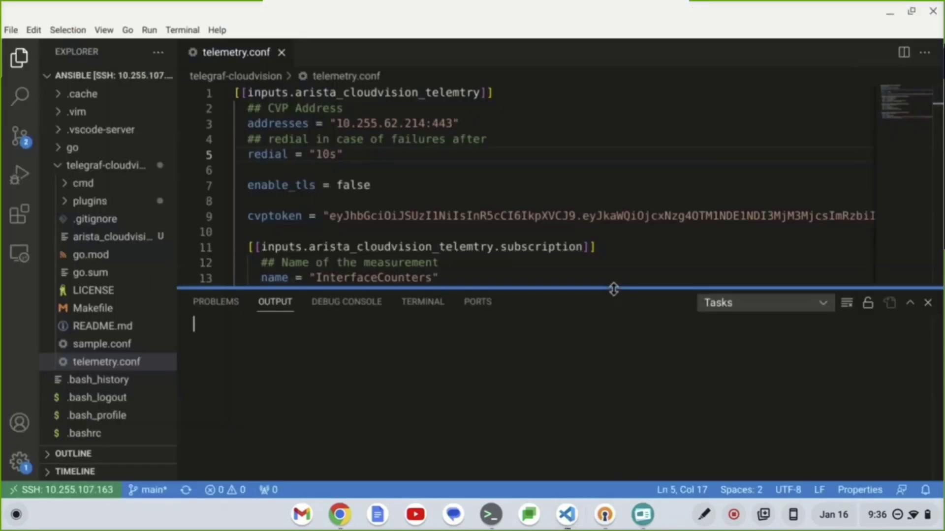
Walk through telemetry.conf's addresses and its interface counters, memory and BGP subscription paths.
{"action": "left_click_drag", "start_coordinate": [614, 290], "coordinate": [613, 419]}
{"action": "left_click", "coordinate": [497, 96]}
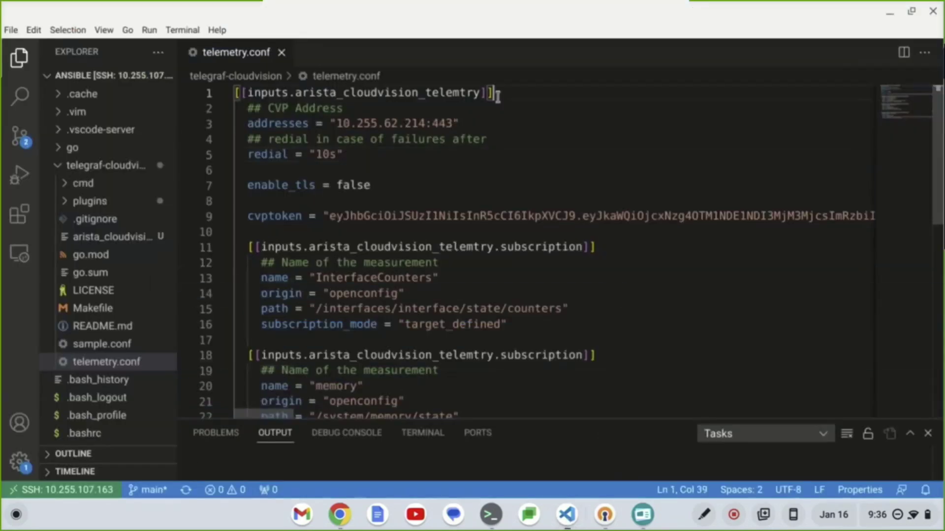
{"action": "key", "text": "Down"}
{"action": "key", "text": "Down"}
{"action": "key", "text": "Down"}
{"action": "key", "text": "Down"}
{"action": "key", "text": "Down"}
{"action": "key", "text": "Down"}
{"action": "key", "text": "Down"}
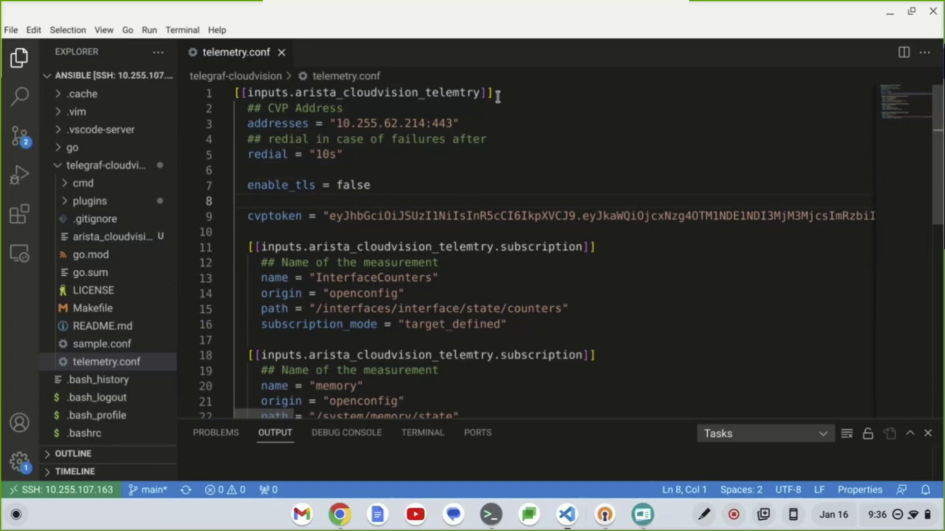
{"action": "key", "text": "Down"}
{"action": "key", "text": "Down"}
{"action": "key", "text": "Down"}
{"action": "key", "text": "Down"}
{"action": "key", "text": "Down"}
{"action": "key", "text": "Down"}
{"action": "key", "text": "Down"}
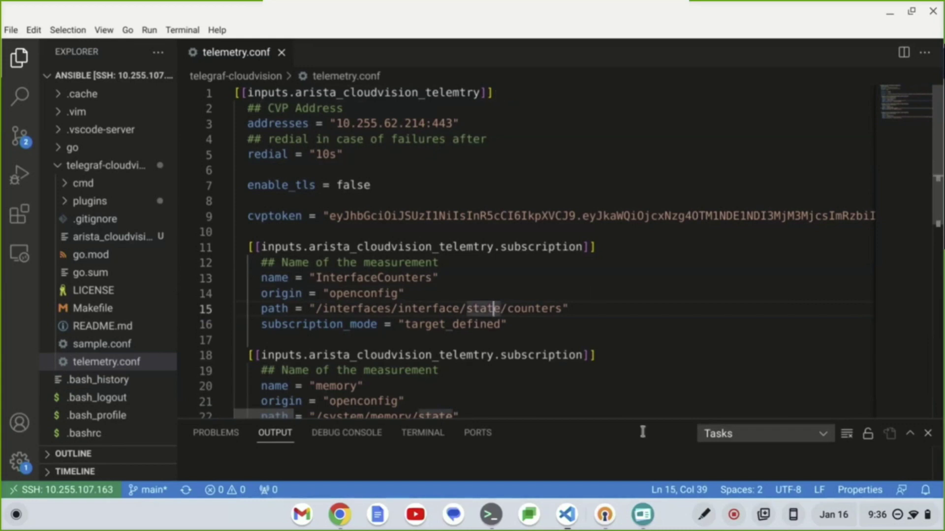
{"action": "triple_click", "coordinate": [517, 309]}
{"action": "left_click", "coordinate": [517, 308]}
{"action": "scroll", "coordinate": [517, 309], "scroll_direction": "down", "scroll_amount": 1}
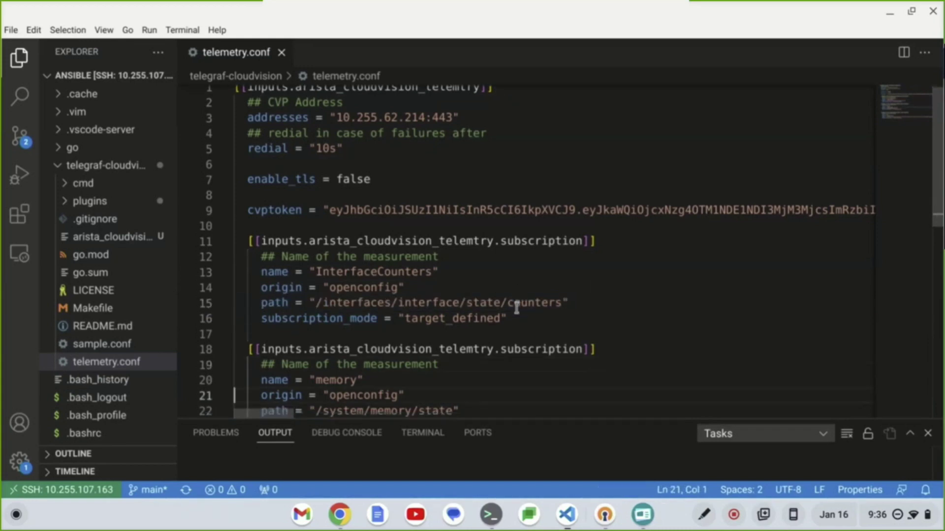
{"action": "left_click", "coordinate": [466, 383]}
{"action": "key", "text": "Down"}
{"action": "key", "text": "Down"}
{"action": "key", "text": "Down"}
{"action": "key", "text": "Down"}
{"action": "key", "text": "Down"}
{"action": "key", "text": "Down"}
{"action": "key", "text": "Down"}
{"action": "key", "text": "Down"}
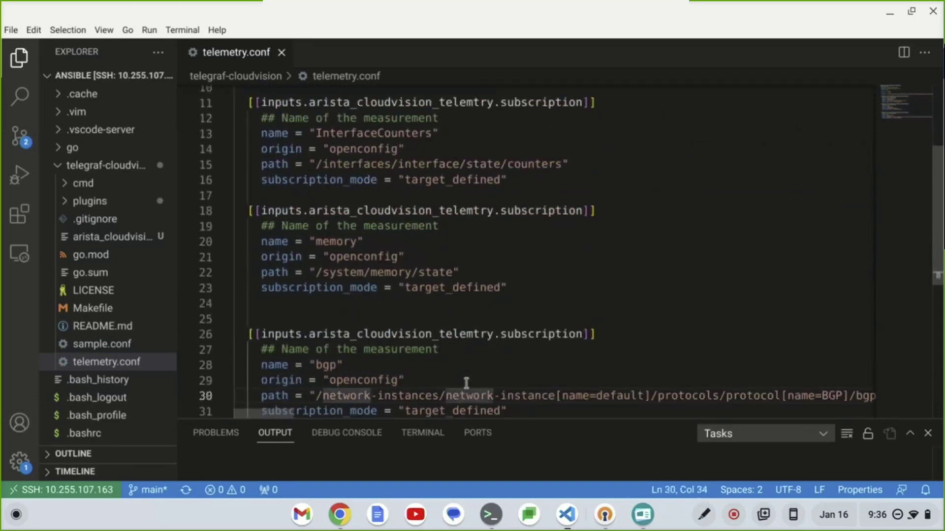
{"action": "key", "text": "Down"}
{"action": "key", "text": "End"}
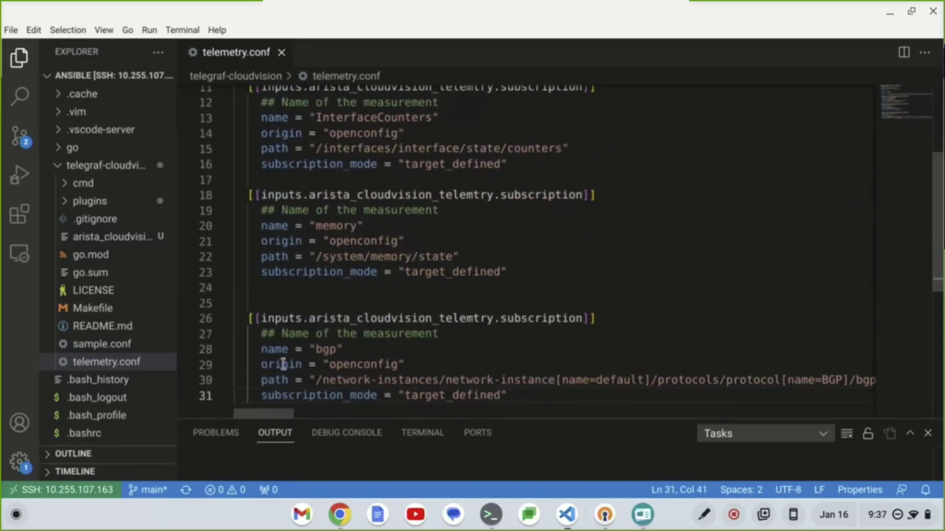
Review sample.conf's InfluxDB output (10.255.52.149:8086, bucket gnmi) and Prometheus client settings, then bring up the InfluxDB Data Explorer.
{"action": "left_click", "coordinate": [148, 344]}
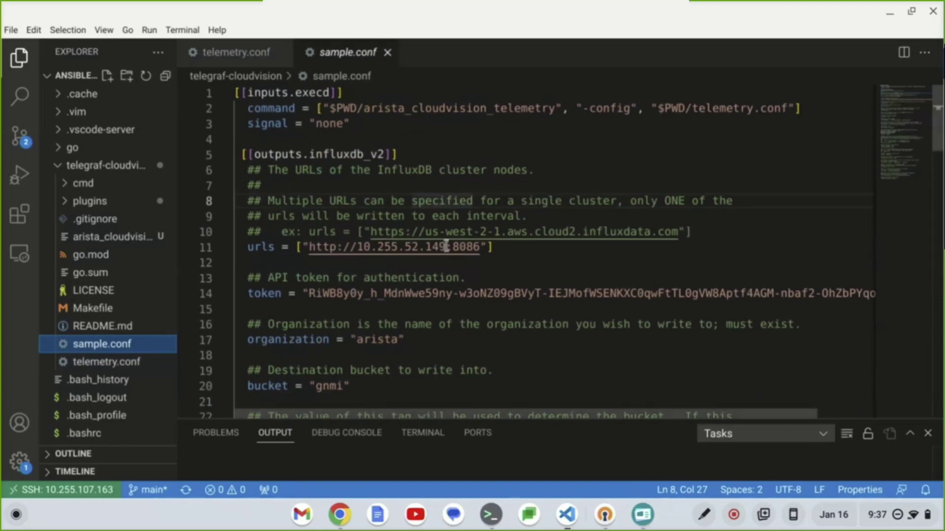
{"action": "left_click", "coordinate": [468, 218]}
{"action": "key", "text": "Down"}
{"action": "key", "text": "Down"}
{"action": "key", "text": "Down"}
{"action": "key", "text": "Down"}
{"action": "key", "text": "Down"}
{"action": "key", "text": "Down"}
{"action": "key", "text": "Down"}
{"action": "key", "text": "Down"}
{"action": "key", "text": "Down"}
{"action": "key", "text": "Down"}
{"action": "key", "text": "Down"}
{"action": "key", "text": "Down"}
{"action": "key", "text": "Down"}
{"action": "key", "text": "Down"}
{"action": "key", "text": "Down"}
{"action": "key", "text": "Down"}
{"action": "key", "text": "Down"}
{"action": "key", "text": "Down"}
{"action": "key", "text": "Down"}
{"action": "key", "text": "Down"}
{"action": "key", "text": "Down"}
{"action": "key", "text": "Down"}
{"action": "key", "text": "Down"}
{"action": "key", "text": "Down"}
{"action": "key", "text": "Down"}
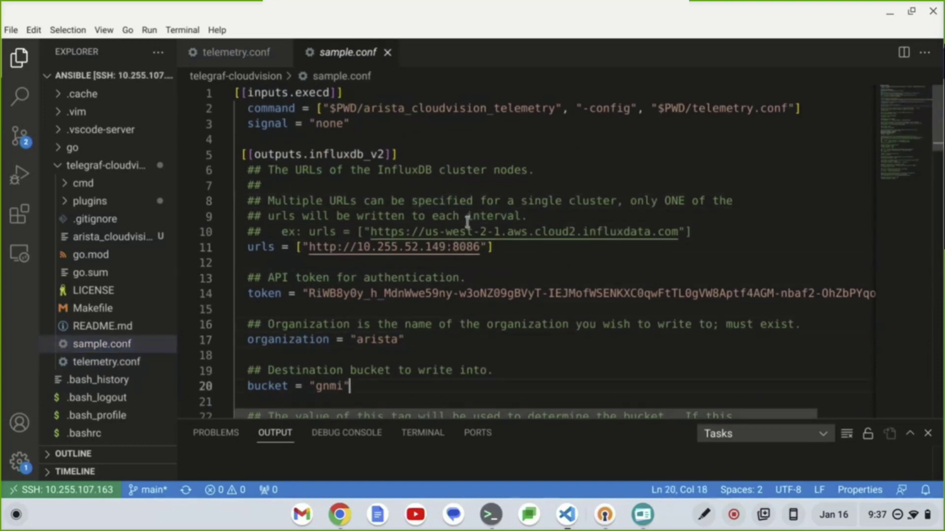
{"action": "key", "text": "Down"}
{"action": "key", "text": "Down"}
{"action": "key", "text": "Down"}
{"action": "key", "text": "Down"}
{"action": "key", "text": "Down"}
{"action": "key", "text": "Down"}
{"action": "key", "text": "Down"}
{"action": "key", "text": "Down"}
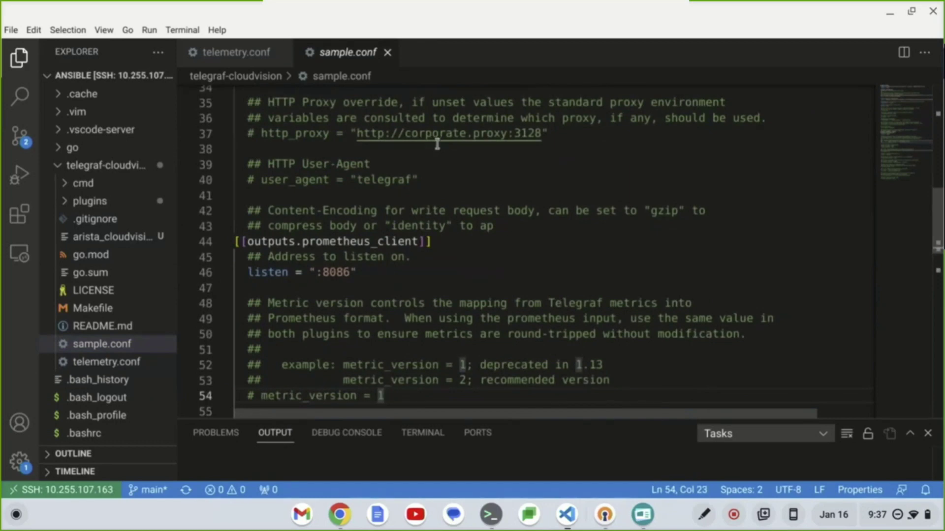
{"action": "left_click", "coordinate": [336, 517]}
{"action": "left_click", "coordinate": [377, 12]}
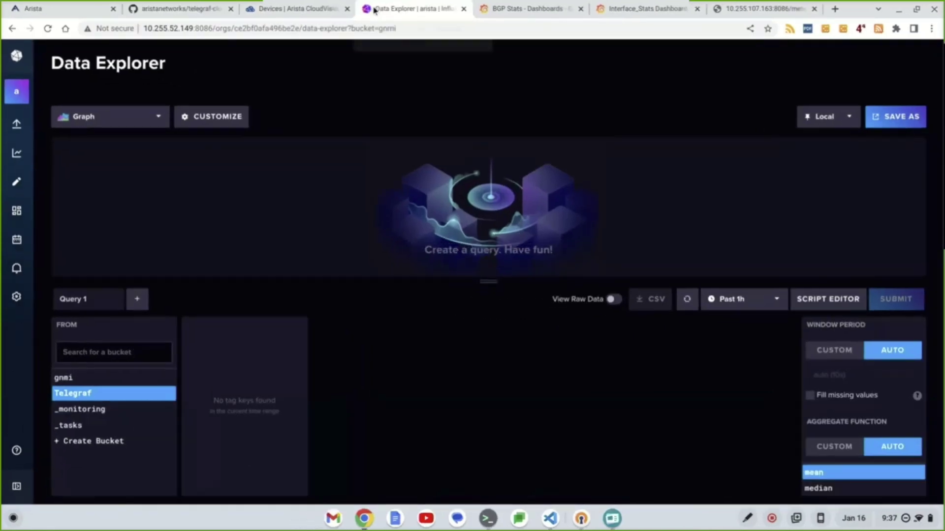
Build the query on bucket gnmi with both /system/memory/state measurements and the reserved field.
{"action": "left_click", "coordinate": [73, 377]}
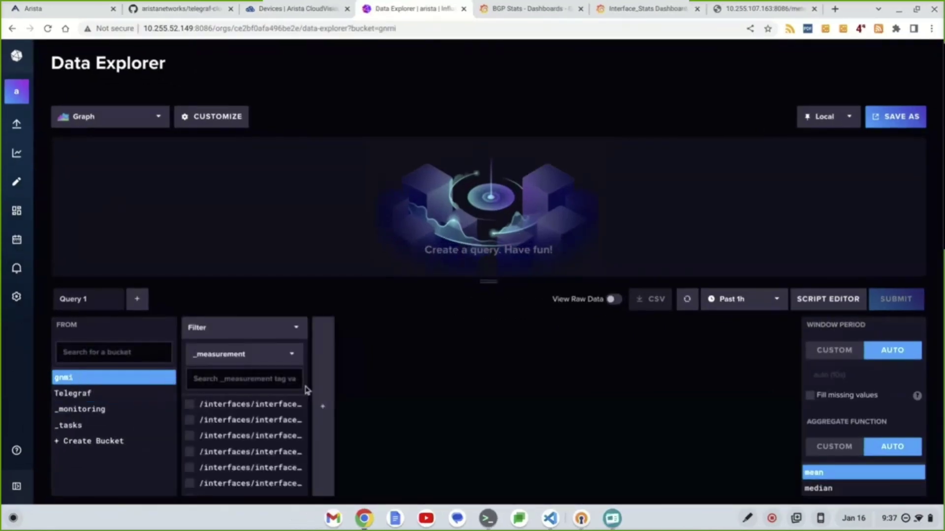
{"action": "key", "text": "ctrl+shift+minus"}
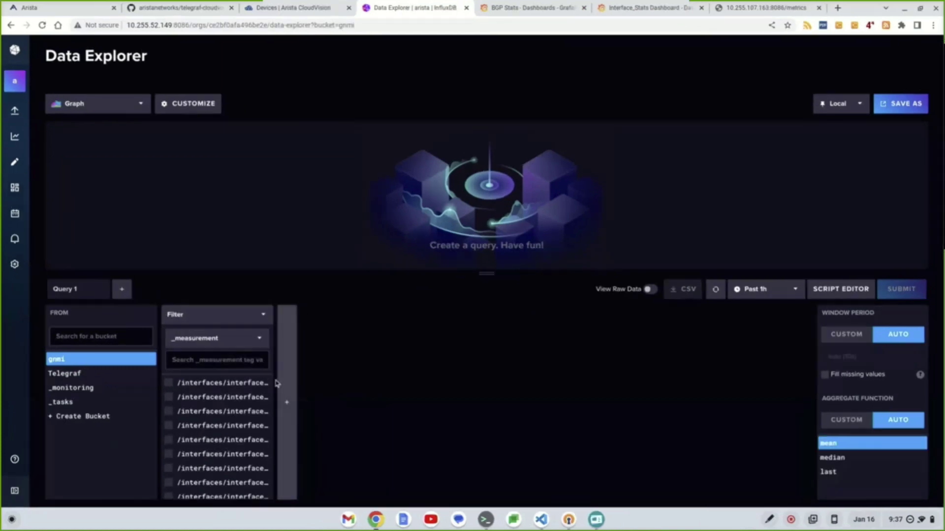
{"action": "left_click_drag", "start_coordinate": [270, 398], "coordinate": [273, 498]}
{"action": "left_click", "coordinate": [176, 493]}
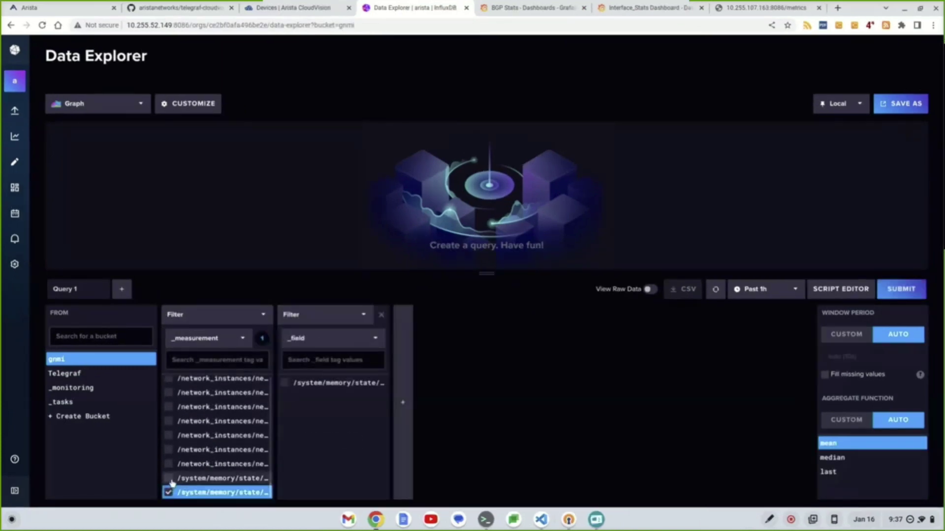
{"action": "left_click", "coordinate": [176, 478]}
{"action": "left_click", "coordinate": [285, 398]}
Filter to host DC1-SPINE1, submit the query as raw data, then go to Interface_Stats.
{"action": "left_click", "coordinate": [400, 469]}
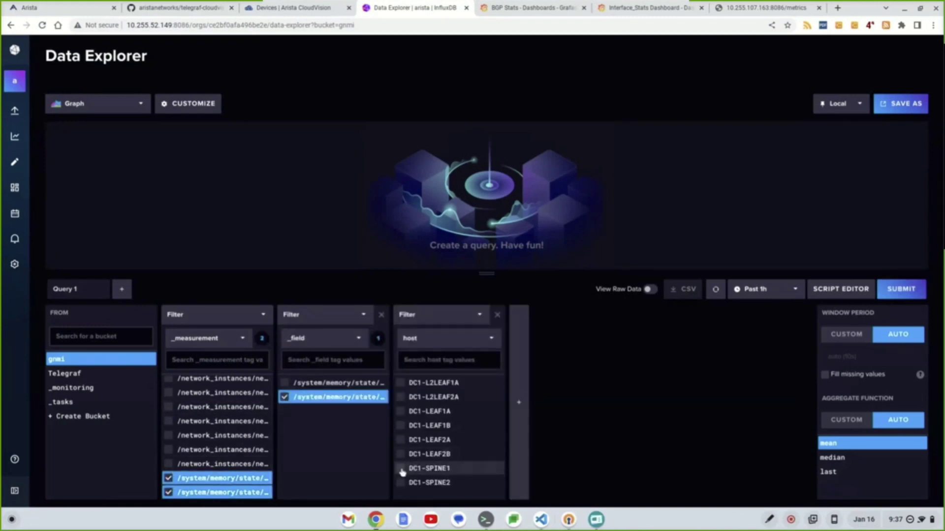
{"action": "left_click", "coordinate": [656, 292]}
{"action": "left_click", "coordinate": [900, 289]}
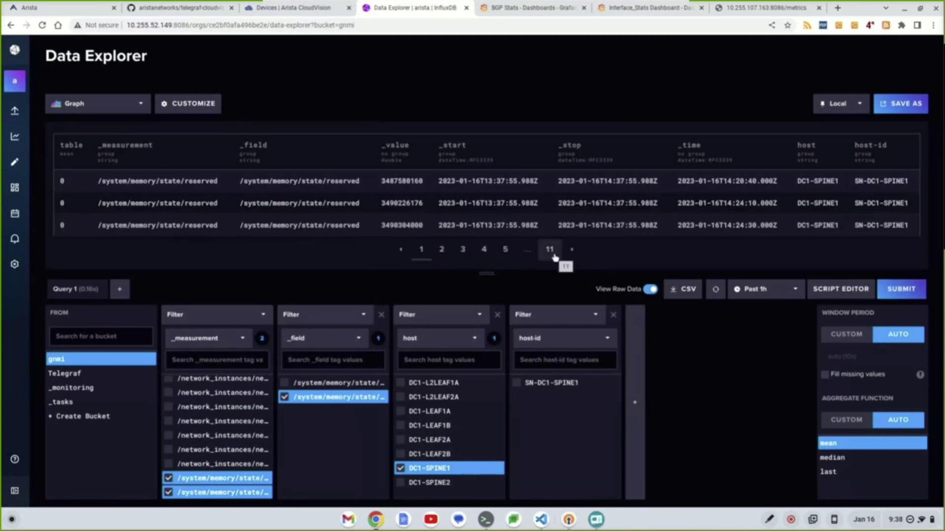
{"action": "left_click", "coordinate": [630, 9]}
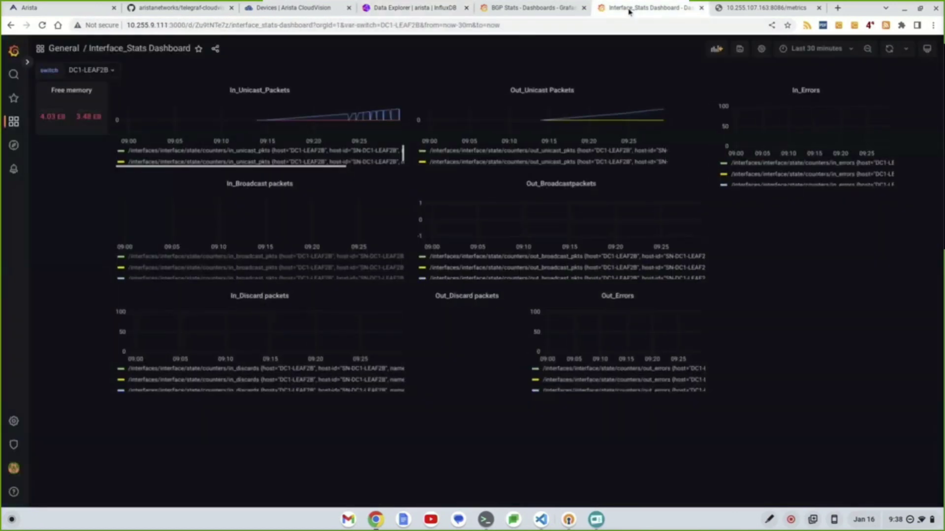
Refresh the Interface_Stats dashboard and show interface stats for DC1-SPINE1, then DC1-SPINE2.
{"action": "left_click", "coordinate": [888, 56]}
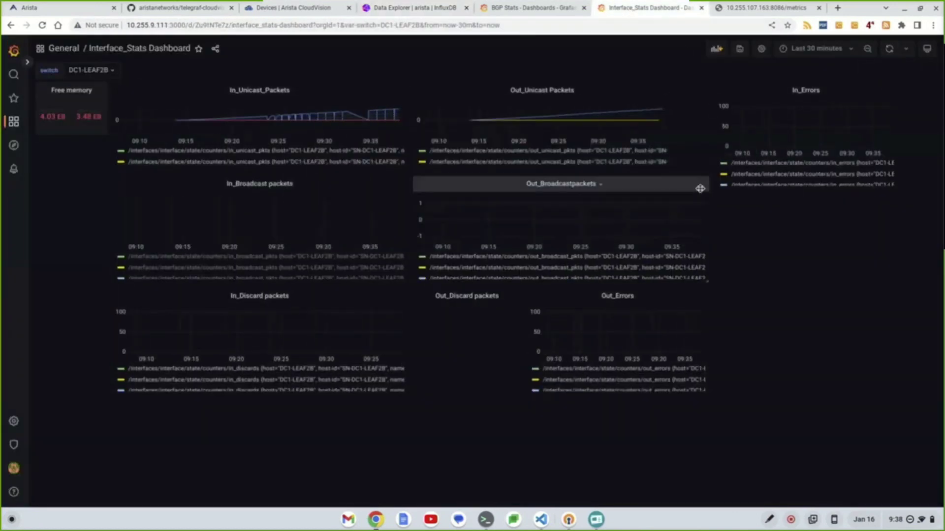
{"action": "left_click", "coordinate": [108, 73]}
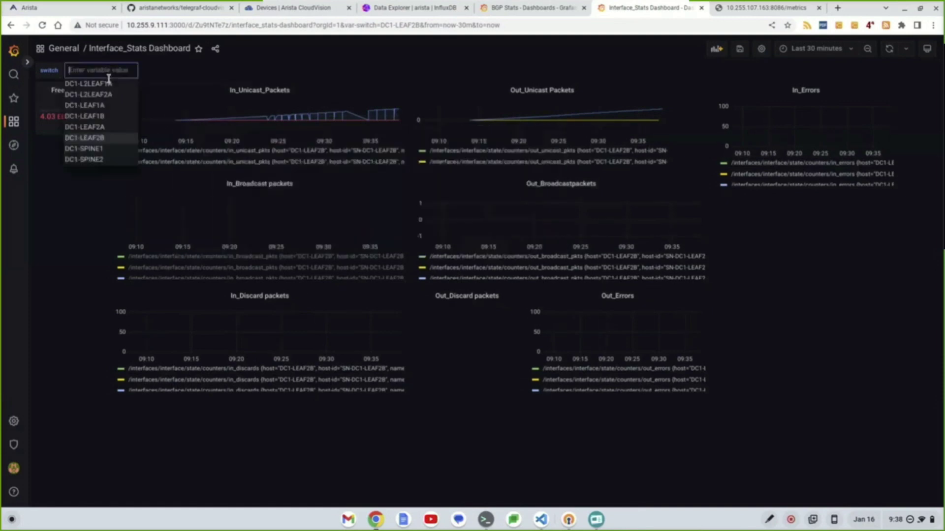
{"action": "left_click", "coordinate": [104, 151]}
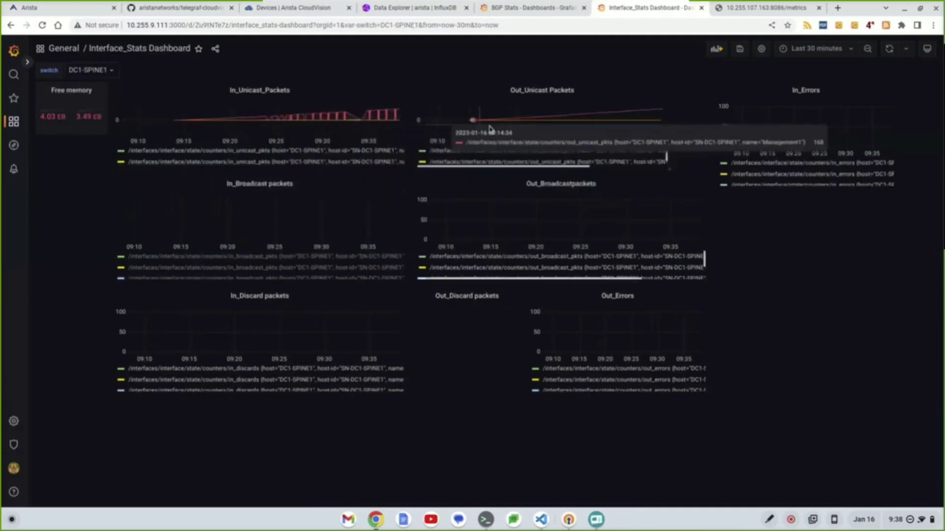
{"action": "left_click", "coordinate": [113, 73]}
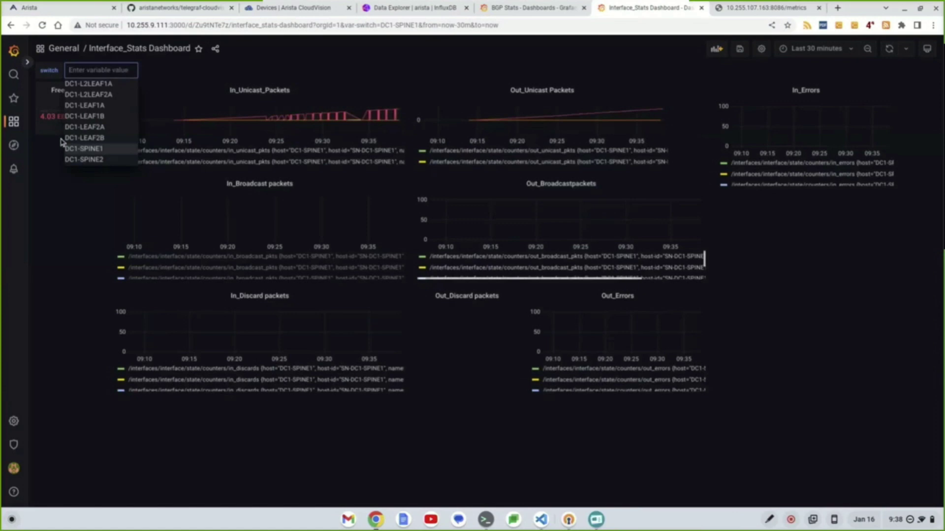
{"action": "left_click", "coordinate": [74, 161]}
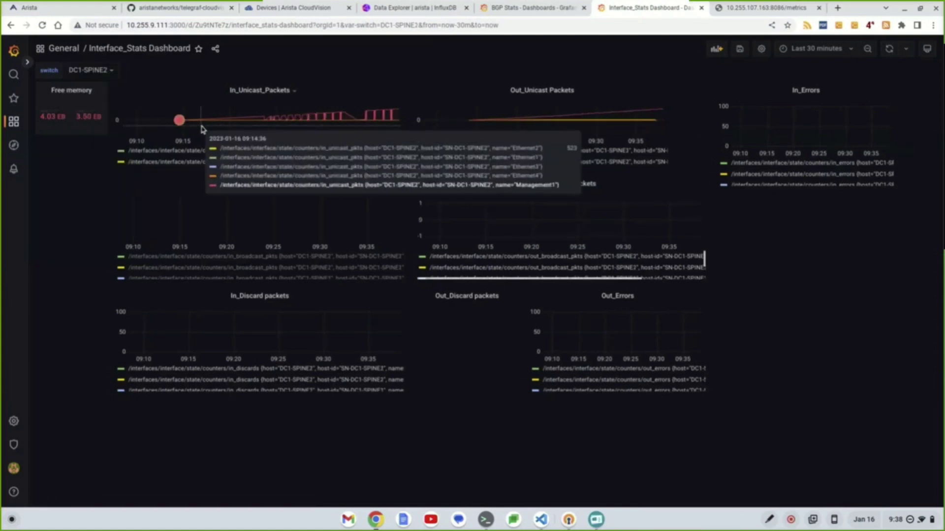
Show the BGP Stats dashboard for switch DC1-SPINE1.
{"action": "left_click", "coordinate": [533, 7]}
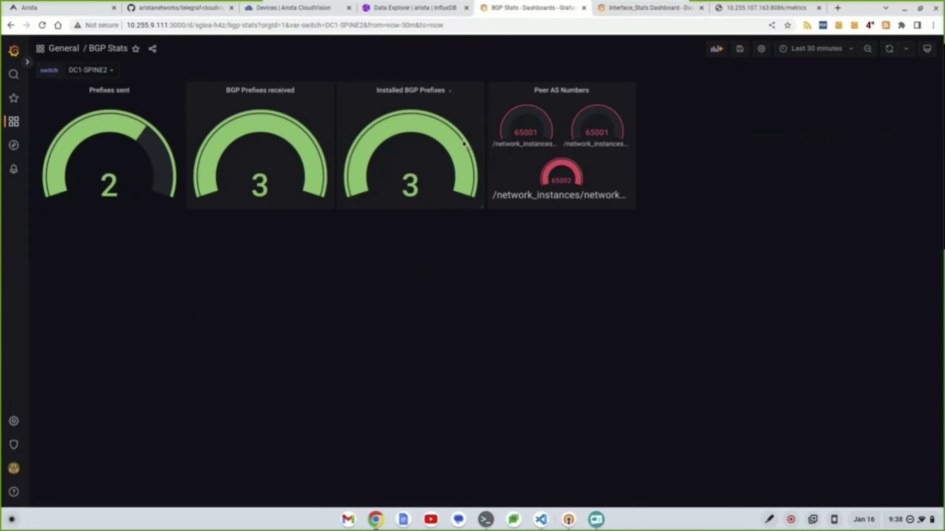
{"action": "left_click", "coordinate": [112, 74]}
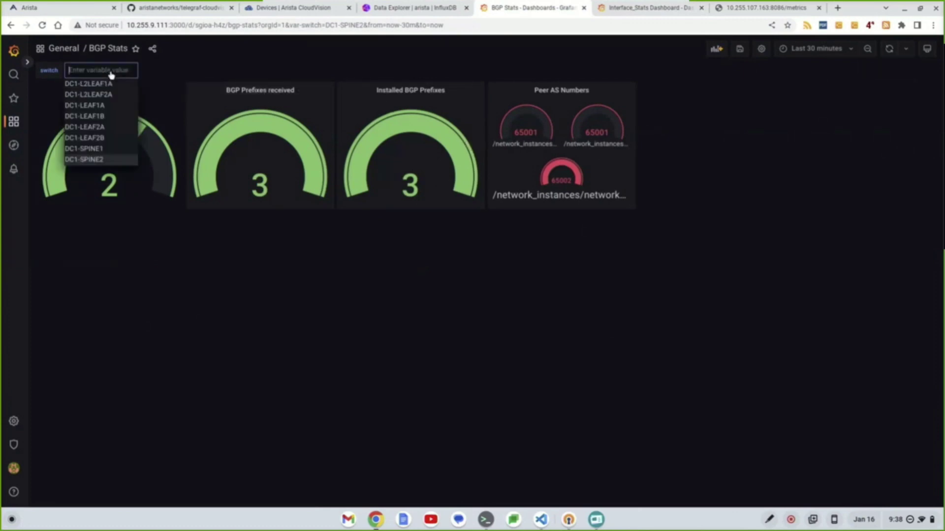
{"action": "left_click", "coordinate": [94, 152]}
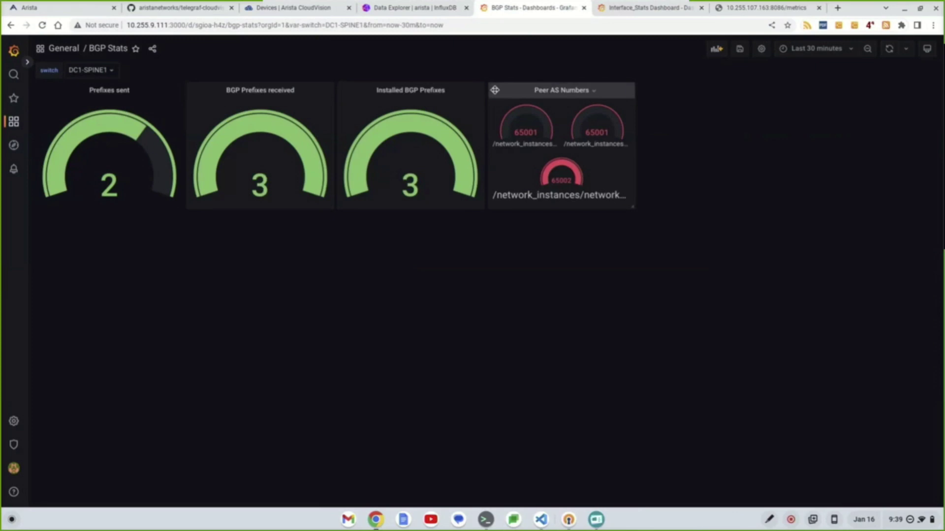
Reload the Prometheus metrics page at 10.255.107.163:8086/metrics for fresh counter values.
{"action": "left_click", "coordinate": [736, 10]}
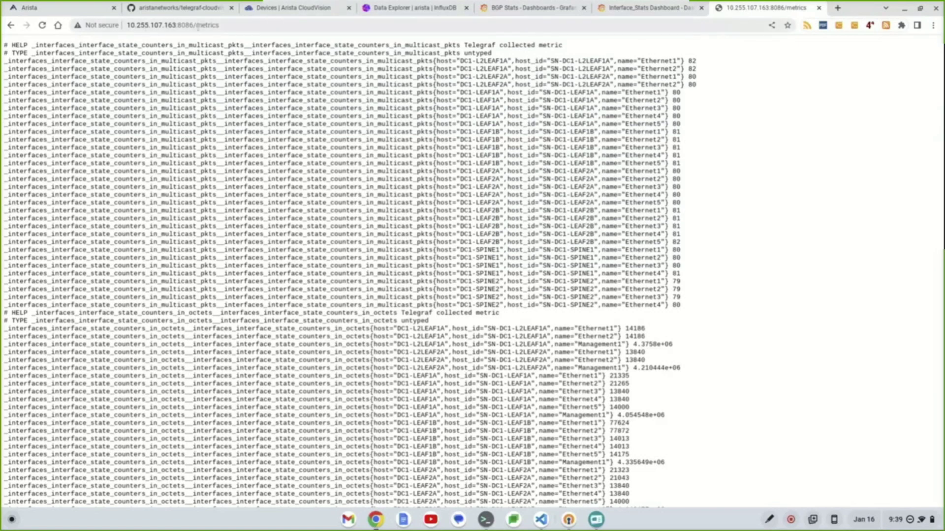
{"action": "left_click", "coordinate": [41, 26]}
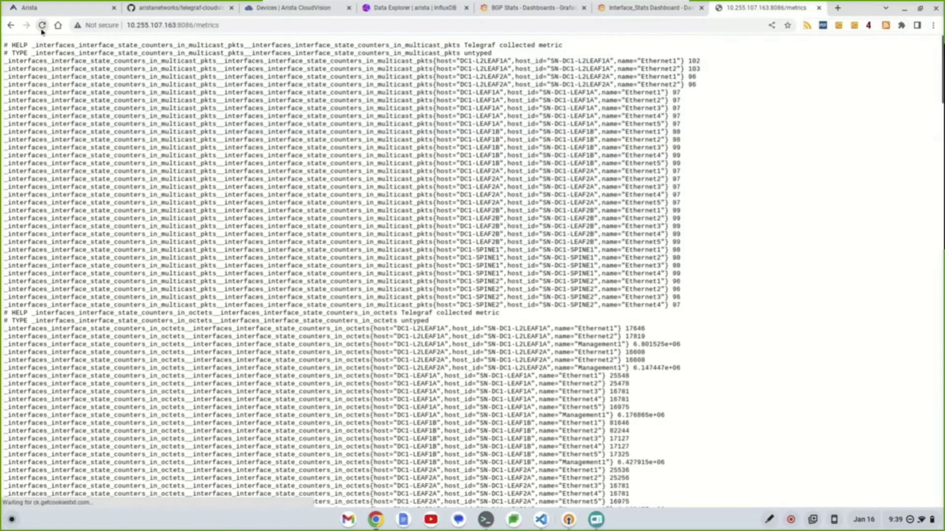
{"action": "scroll", "coordinate": [366, 190], "scroll_direction": "down", "scroll_amount": 3}
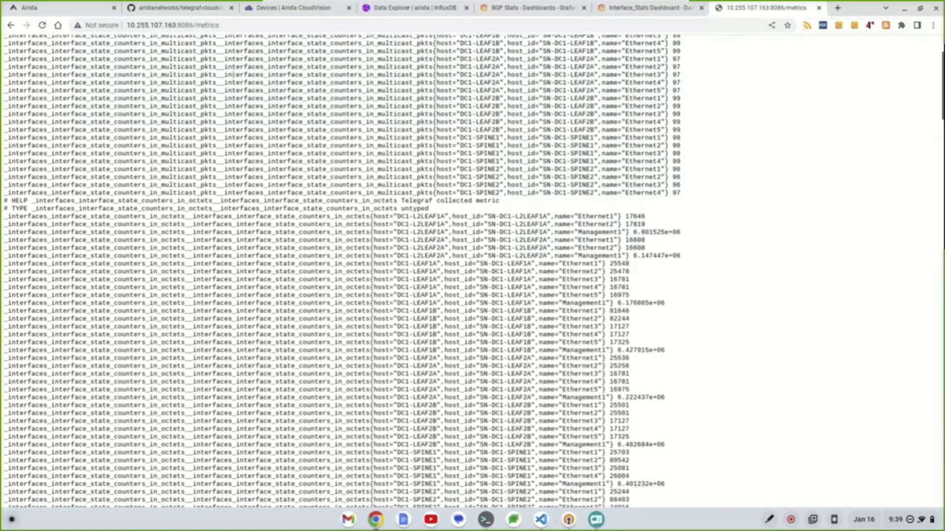
Search the metrics page for 'memor' and step to the per-switch system memory entries.
{"action": "key", "text": "ctrl+f"}
{"action": "type", "text": "memor"}
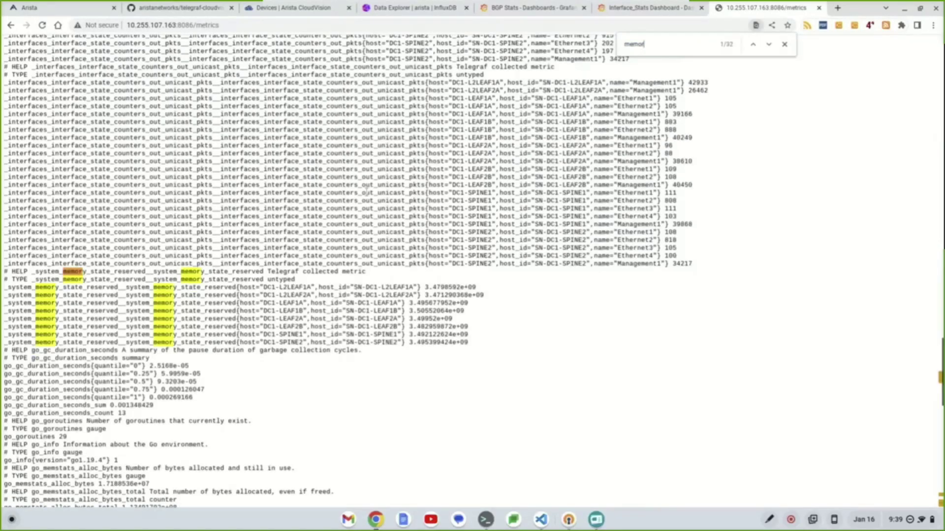
{"action": "key", "text": "Return"}
{"action": "key", "text": "Return"}
{"action": "key", "text": "Return"}
{"action": "key", "text": "Return"}
{"action": "key", "text": "Return"}
{"action": "key", "text": "Return"}
{"action": "key", "text": "Return"}
{"action": "key", "text": "Return"}
{"action": "key", "text": "Return"}
{"action": "key", "text": "Return"}
{"action": "key", "text": "Return"}
{"action": "key", "text": "Return"}
{"action": "key", "text": "Return"}
{"action": "key", "text": "Return"}
{"action": "key", "text": "Return"}
{"action": "key", "text": "Return"}
{"action": "key", "text": "Return"}
{"action": "key", "text": "Return"}
{"action": "key", "text": "Return"}
{"action": "key", "text": "Return"}
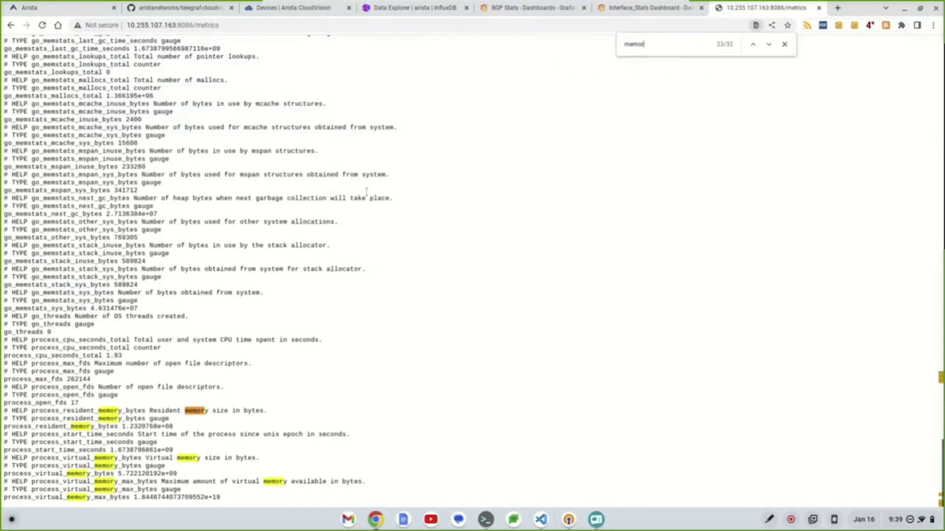
{"action": "key", "text": "shift+Return"}
{"action": "key", "text": "shift+Return"}
{"action": "key", "text": "shift+Return"}
{"action": "key", "text": "shift+Return"}
{"action": "key", "text": "shift+Return"}
{"action": "key", "text": "shift+Return"}
{"action": "key", "text": "shift+Return"}
{"action": "key", "text": "shift+Return"}
{"action": "key", "text": "shift+Return"}
{"action": "key", "text": "shift+Return"}
{"action": "key", "text": "shift+Return"}
{"action": "key", "text": "shift+Return"}
{"action": "key", "text": "shift+Return"}
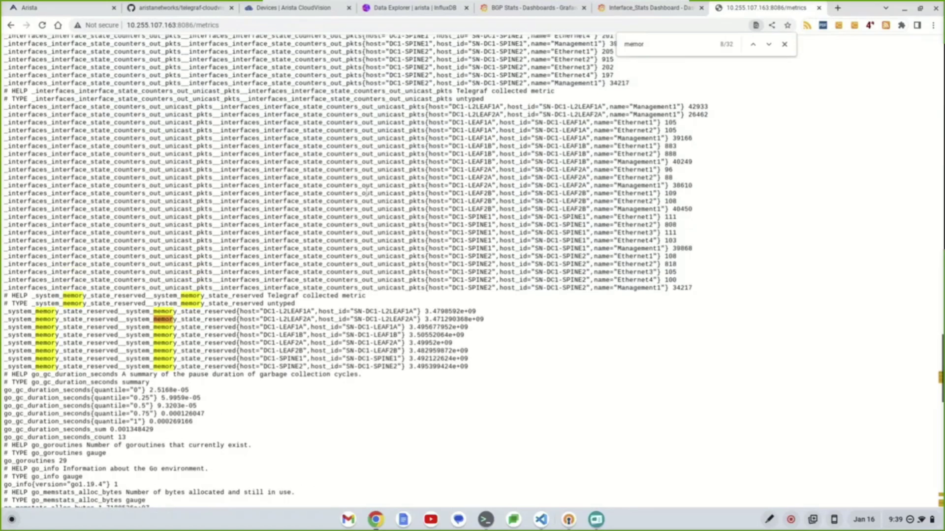
{"action": "scroll", "coordinate": [367, 194], "scroll_direction": "up", "scroll_amount": 8}
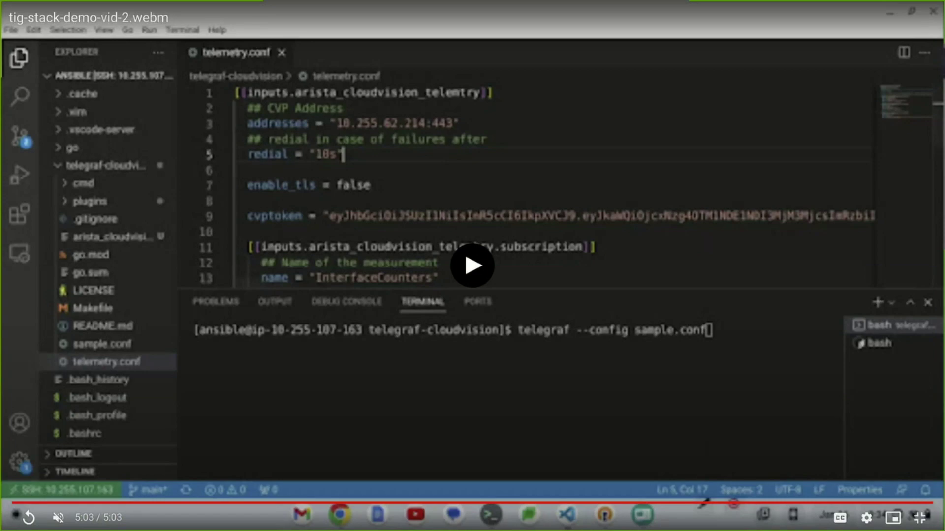
Exit full-screen playback of tig-stack-demo-vid-2.webm in the Drive preview.
{"action": "key", "text": "Escape"}
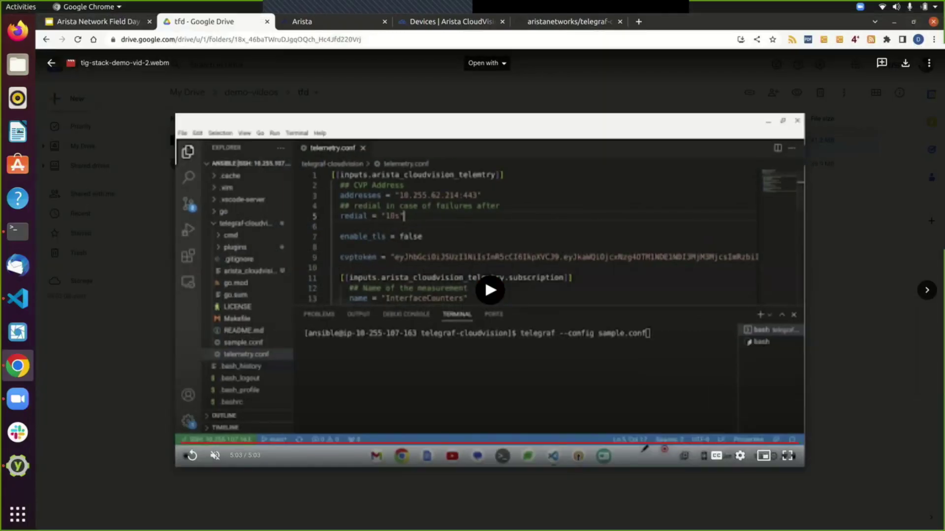